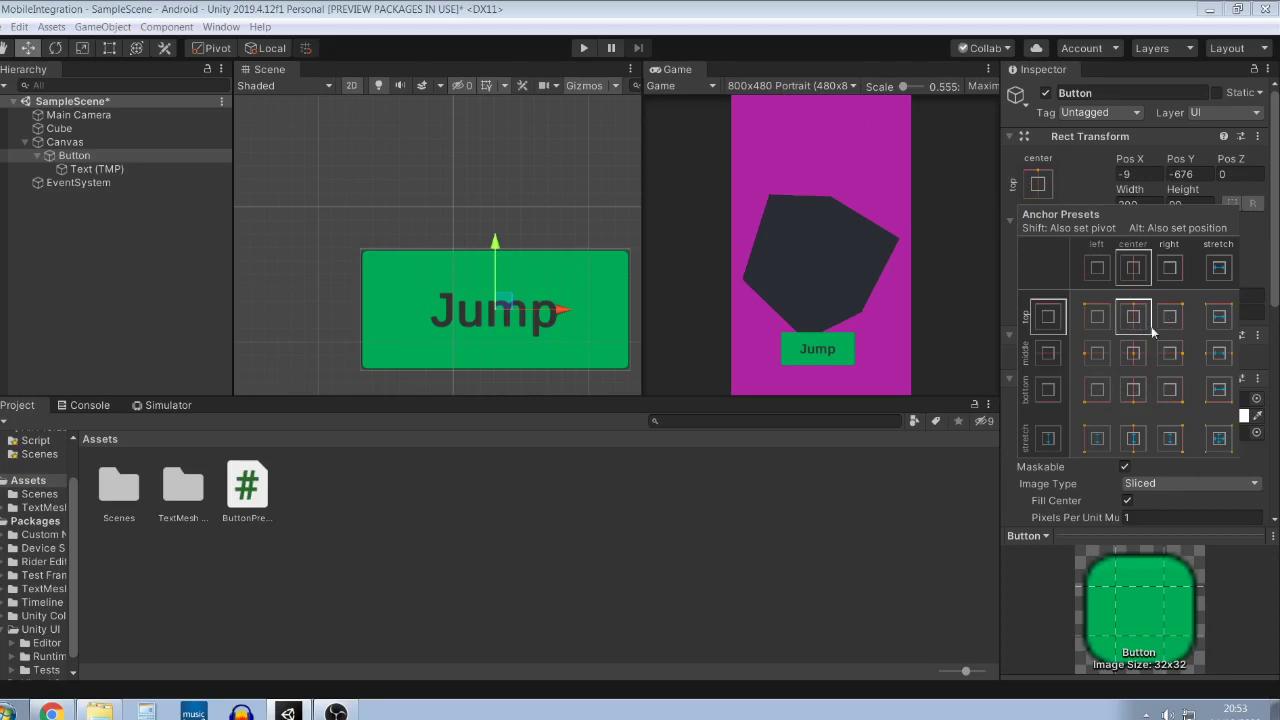
# Preview the game at the 2960x1440 Portrait resolution.
pyautogui.click(822, 90)
pyautogui.click(820, 85)
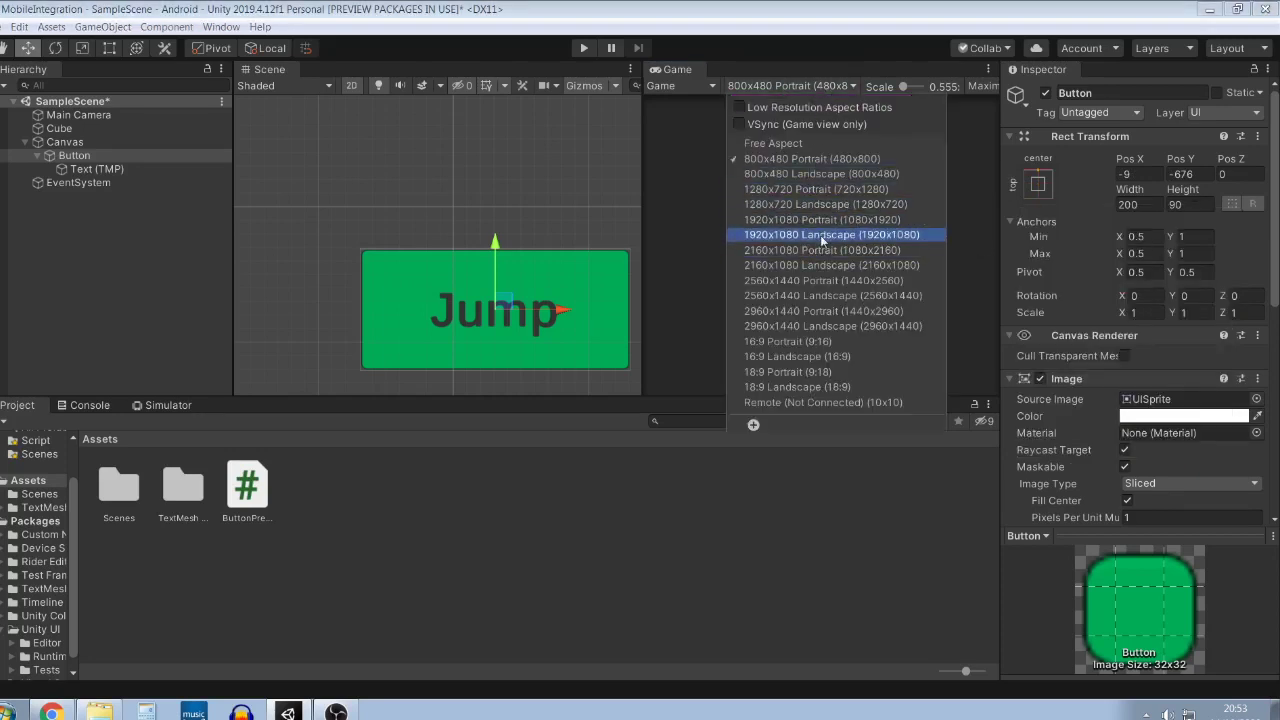
pyautogui.click(838, 311)
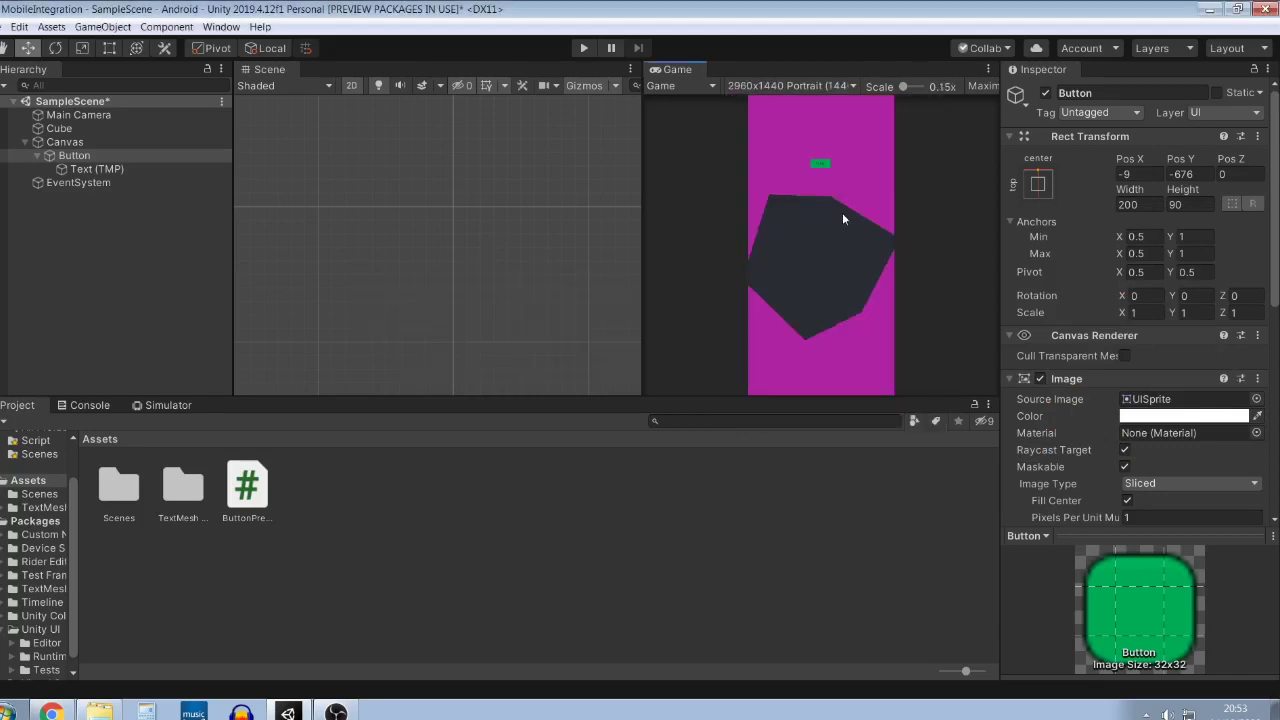
# Try the bottom-center anchor preset on the button with the game preview set to 800x480 Portrait, and undo the anchor change.
pyautogui.click(1039, 184)
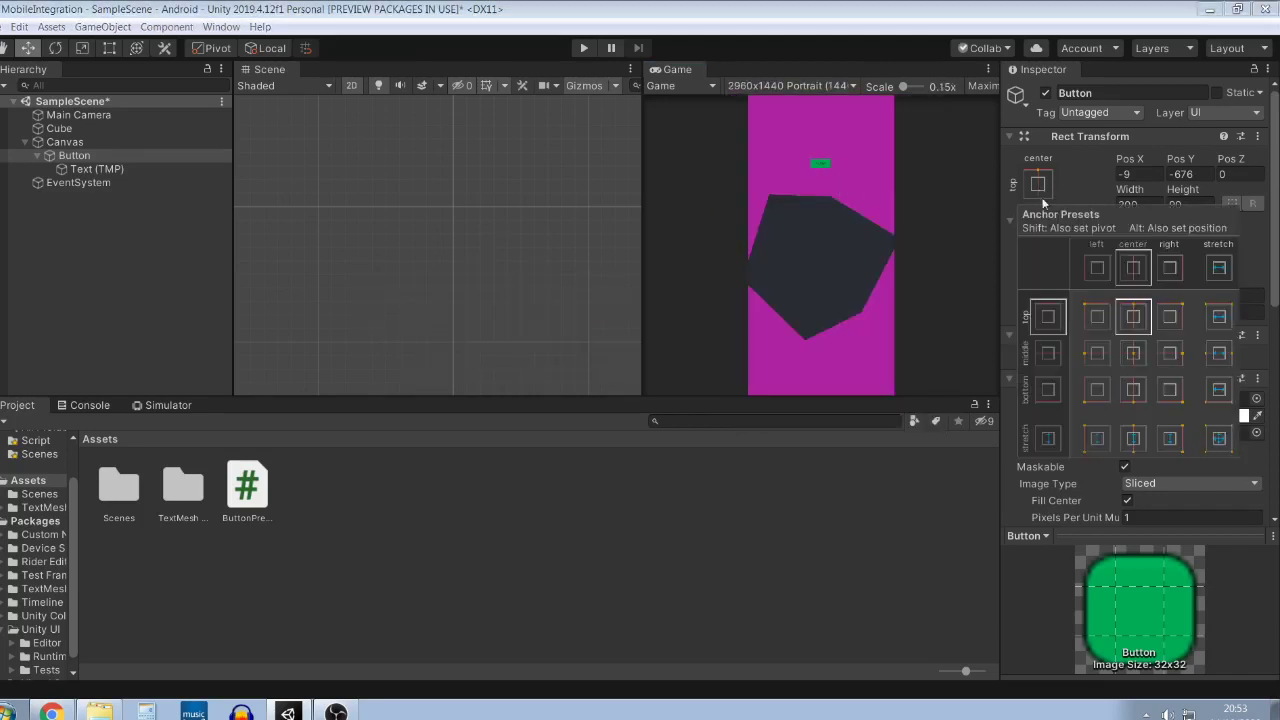
pyautogui.click(1135, 390)
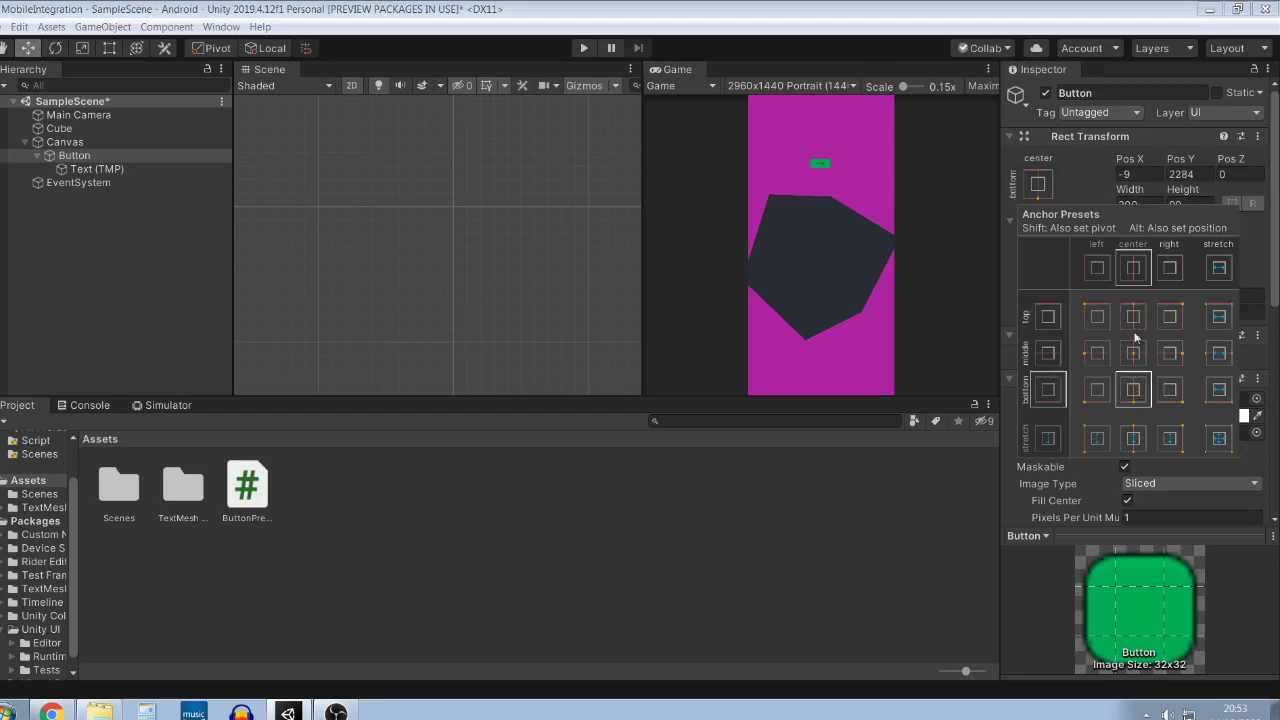
pyautogui.click(777, 93)
pyautogui.click(777, 90)
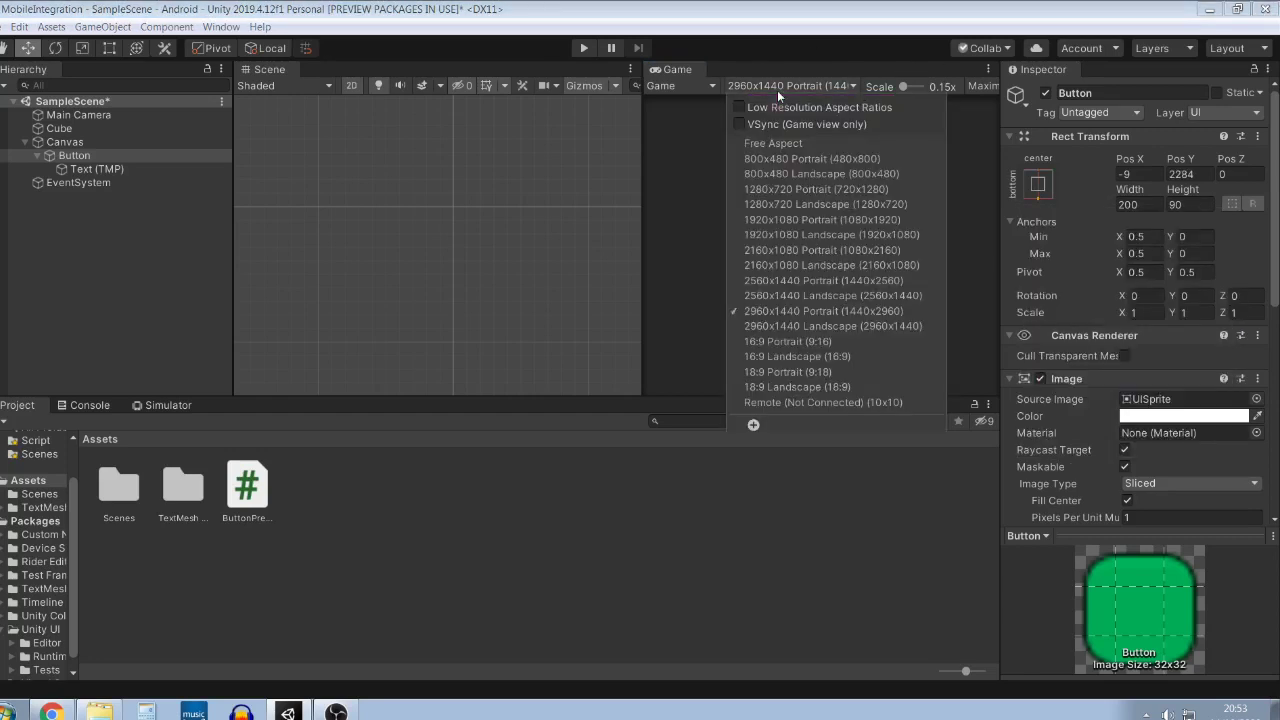
pyautogui.click(788, 162)
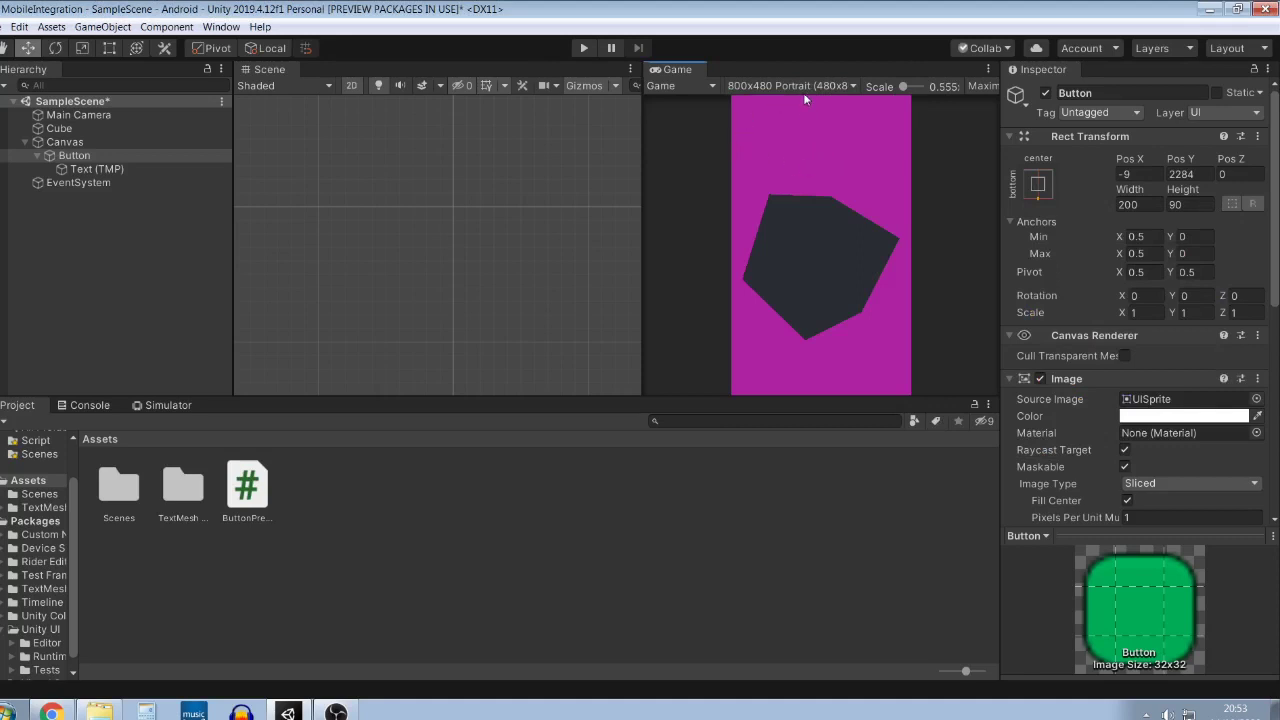
pyautogui.hotkey('ctrl', 'z')
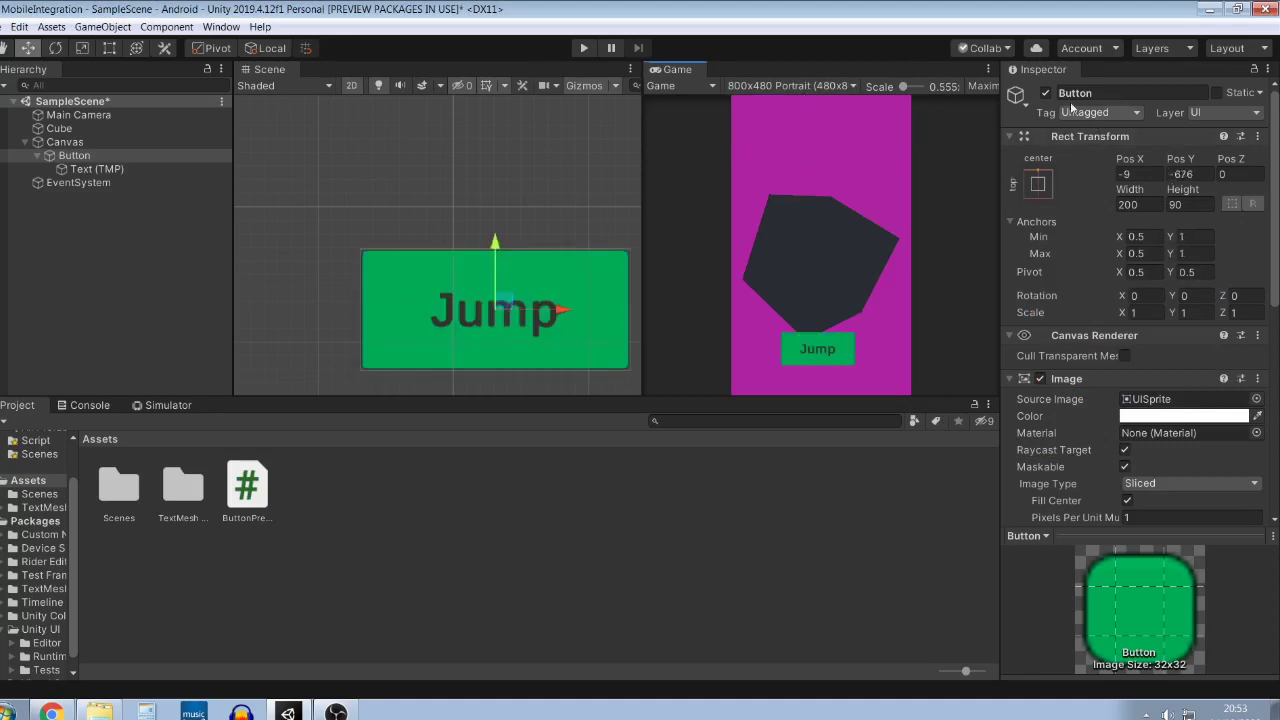
# Anchor the button to the bottom center of the canvas and preview the game at 2960x1440 Portrait.
pyautogui.click(1038, 184)
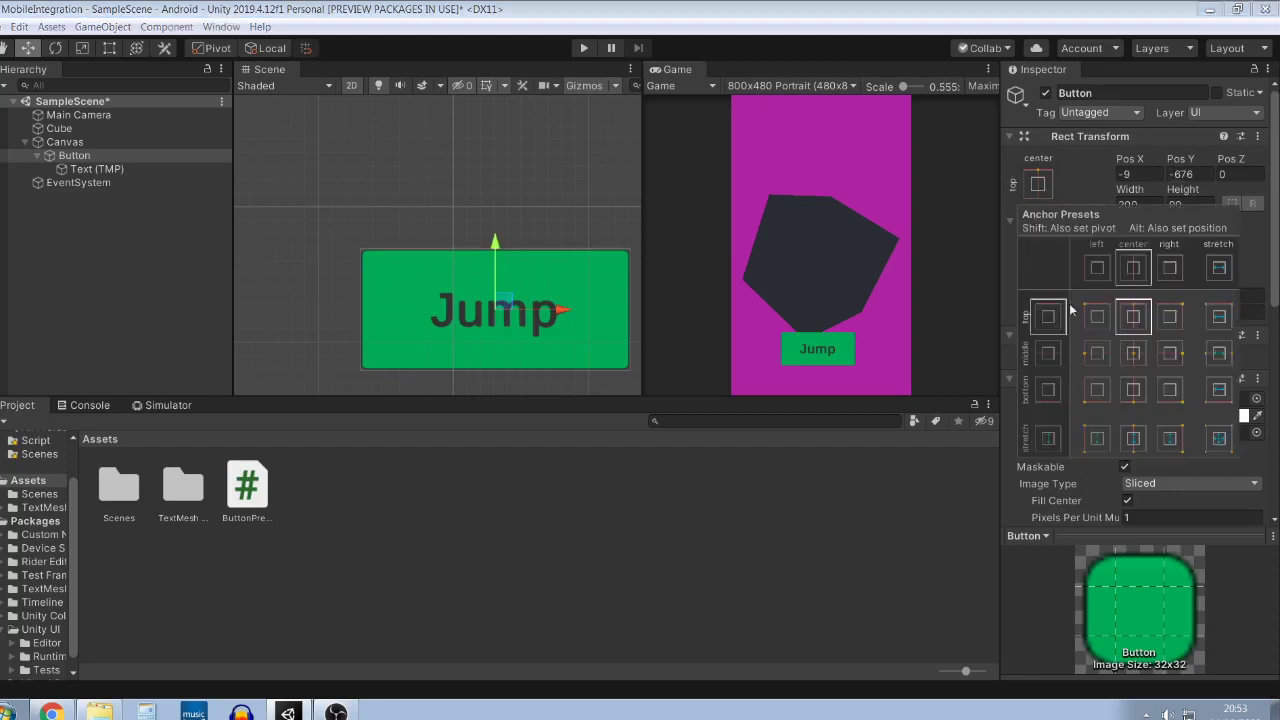
pyautogui.click(1133, 389)
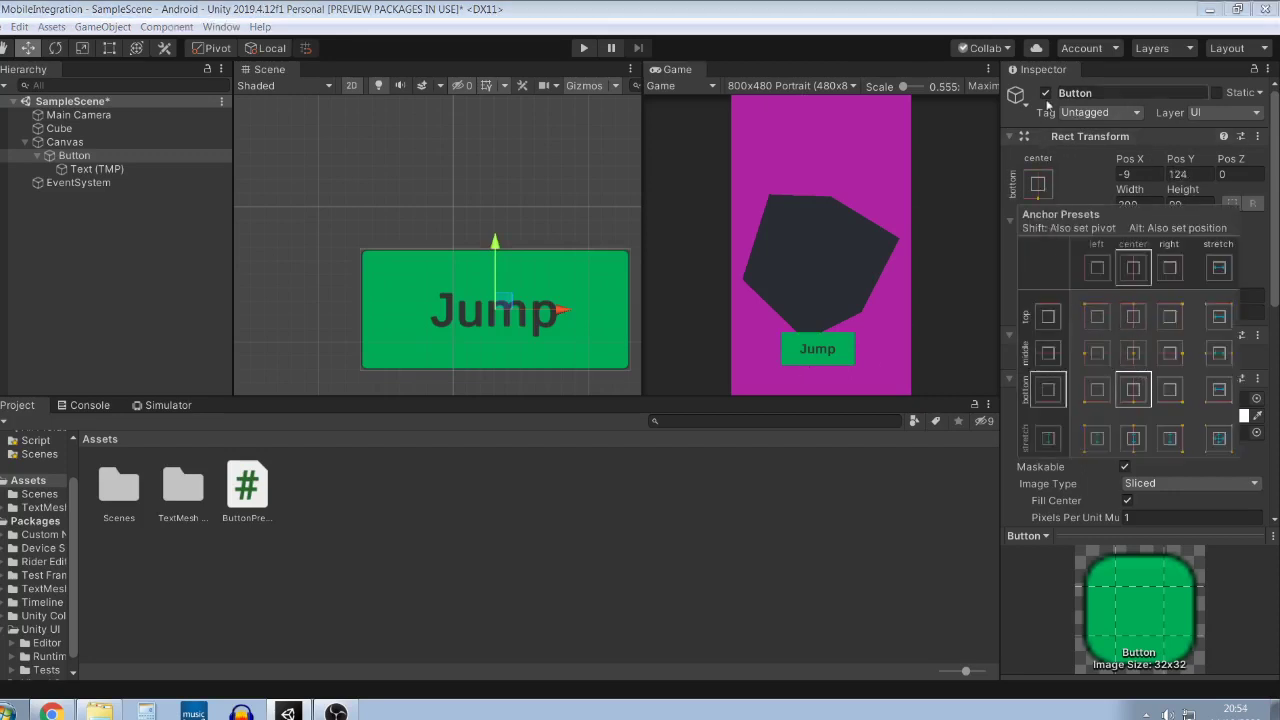
pyautogui.click(803, 88)
pyautogui.click(795, 86)
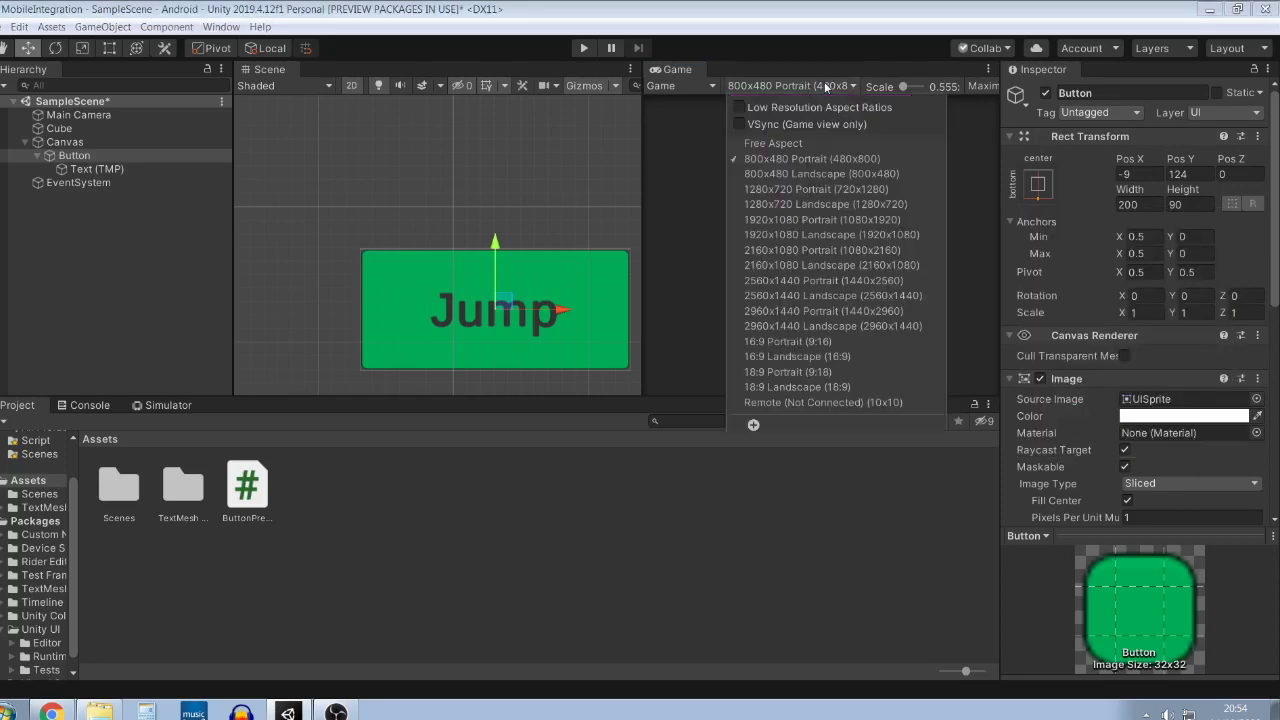
pyautogui.click(833, 311)
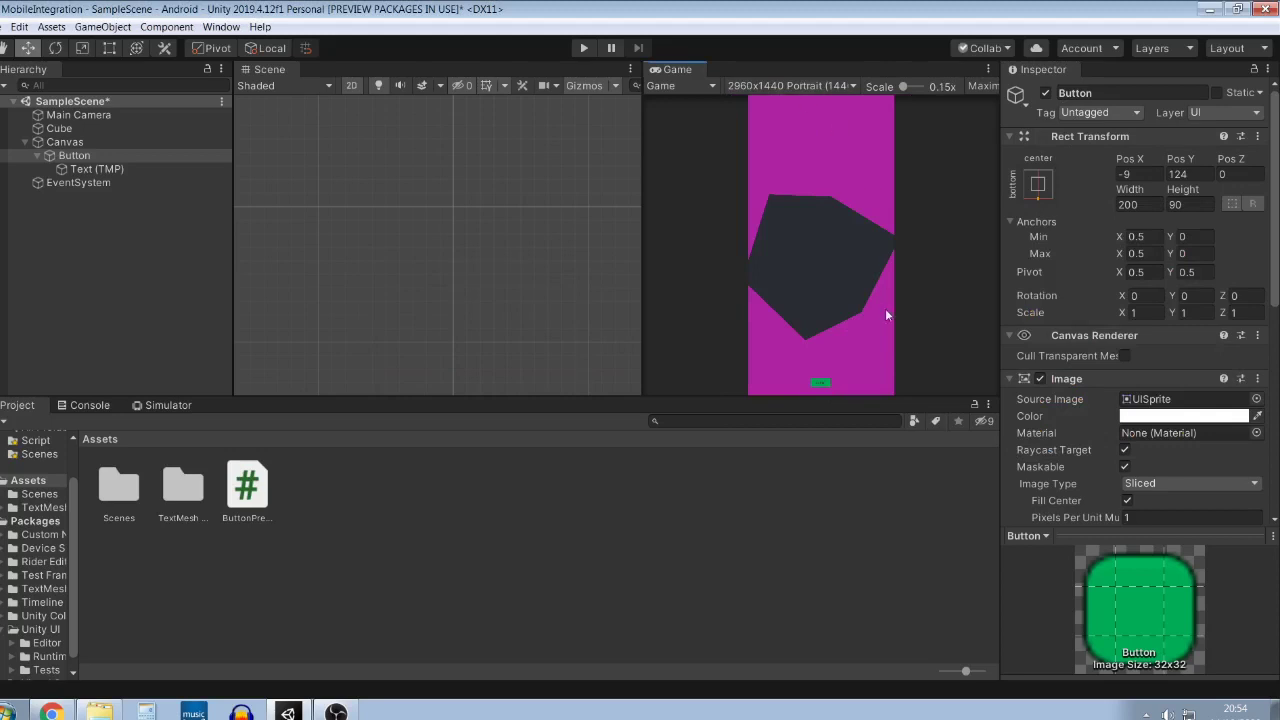
# Check the anchored button in the scene and game views at 800x480 Landscape and 800x480 Portrait.
pyautogui.click(788, 88)
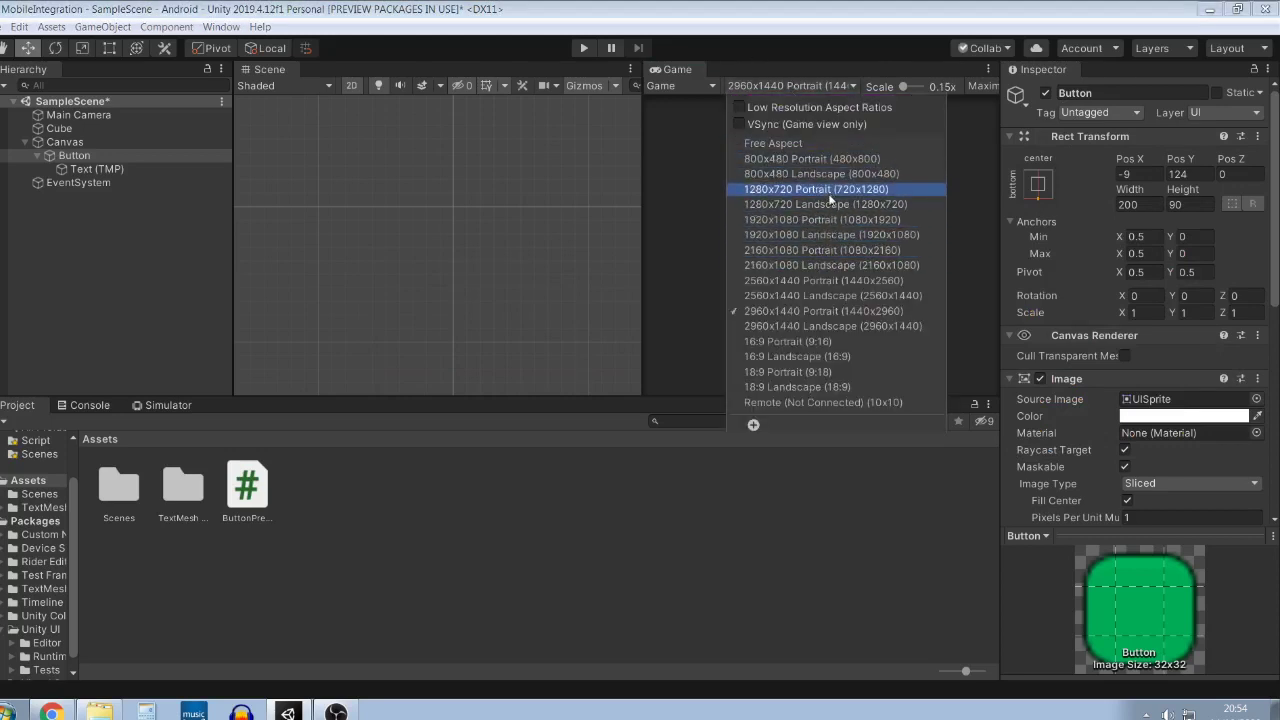
pyautogui.click(697, 230)
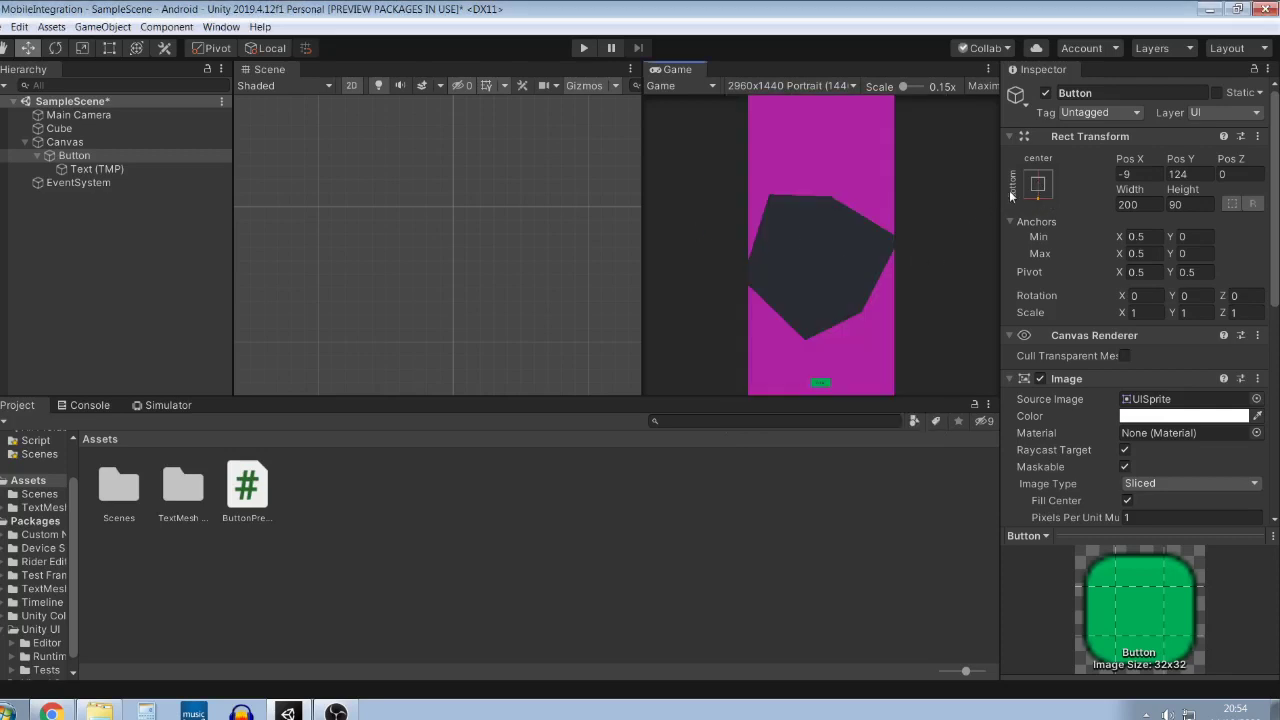
pyautogui.scroll(-15, 430, 203)
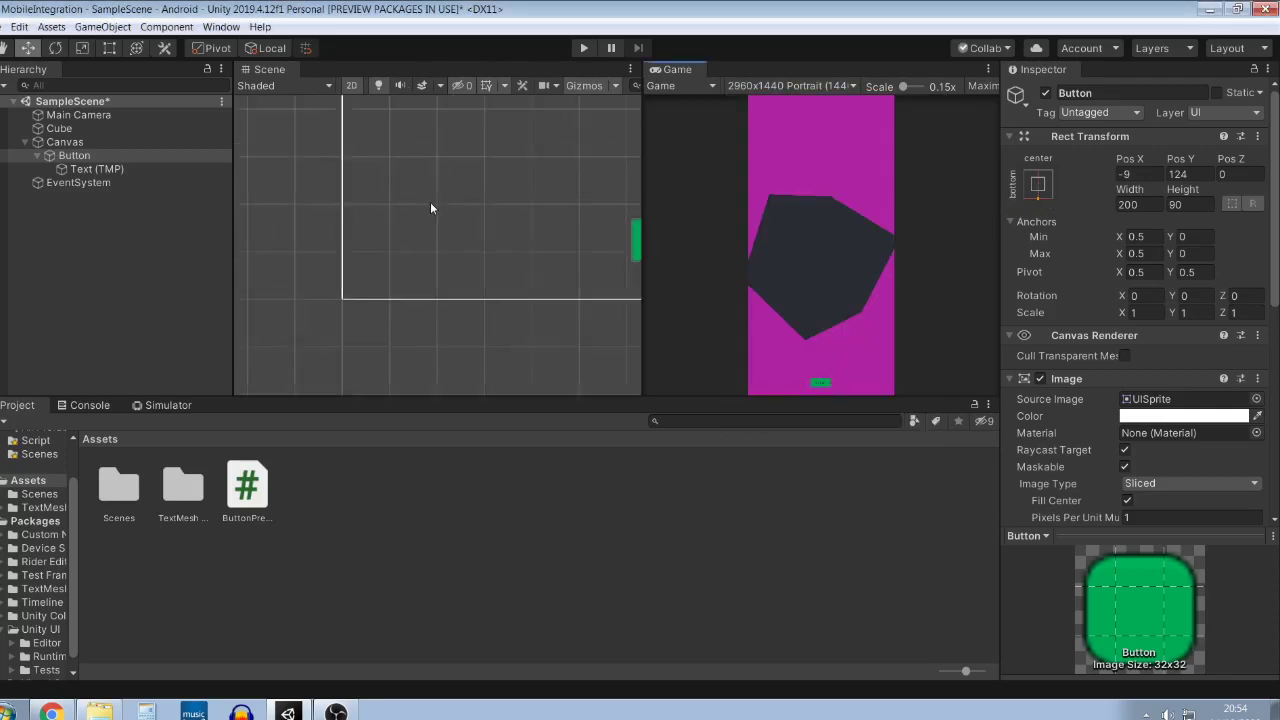
pyautogui.moveTo(565, 172); pyautogui.dragTo(374, 231, button='middle')
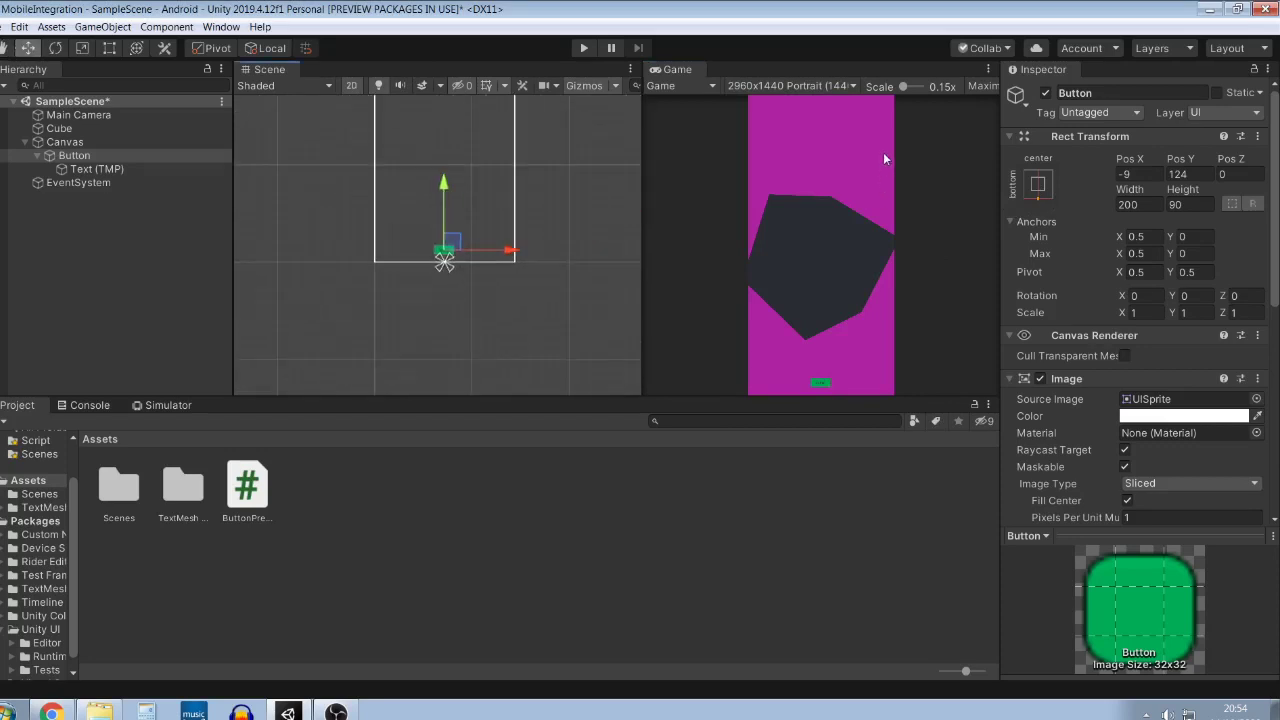
pyautogui.click(812, 88)
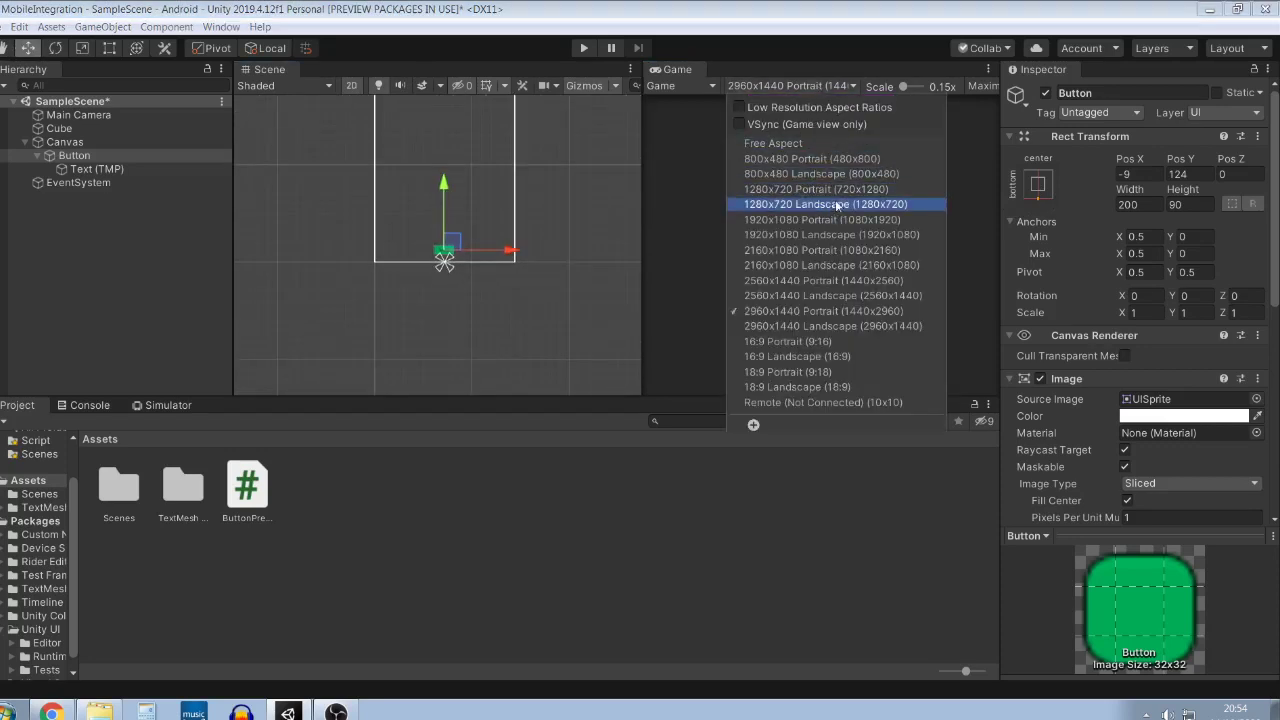
pyautogui.click(845, 172)
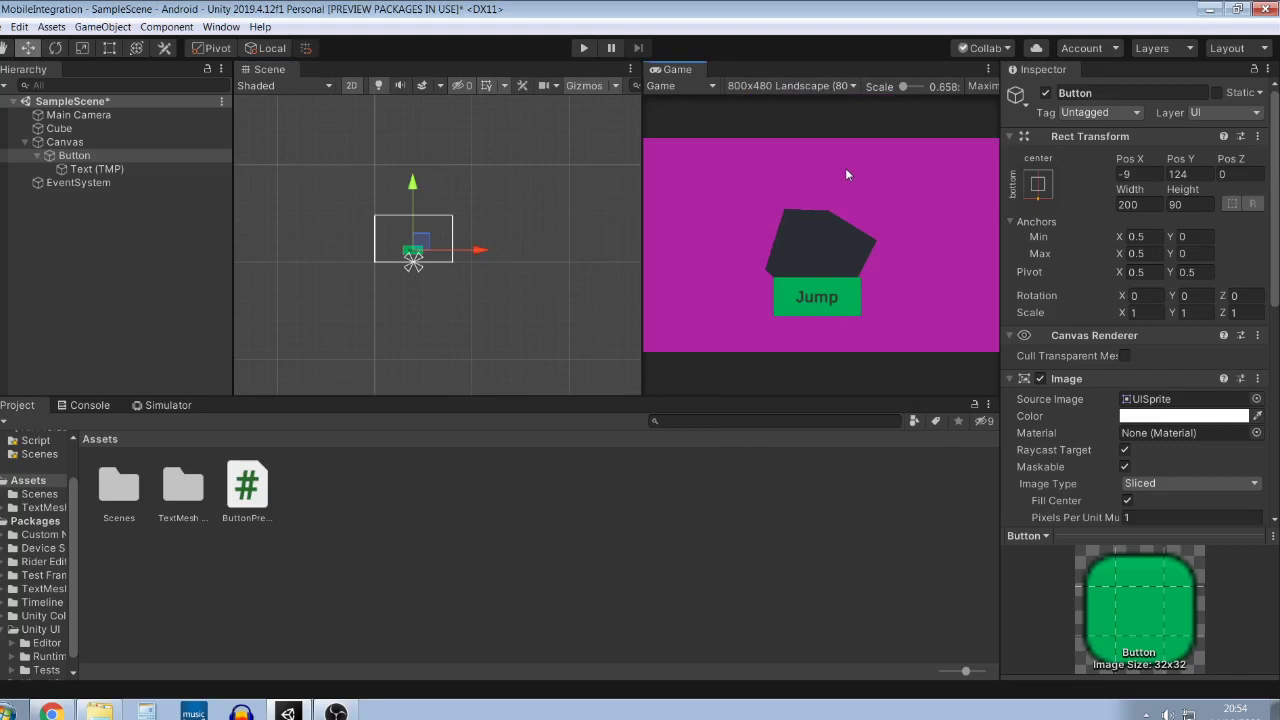
pyautogui.click(786, 85)
pyautogui.click(815, 159)
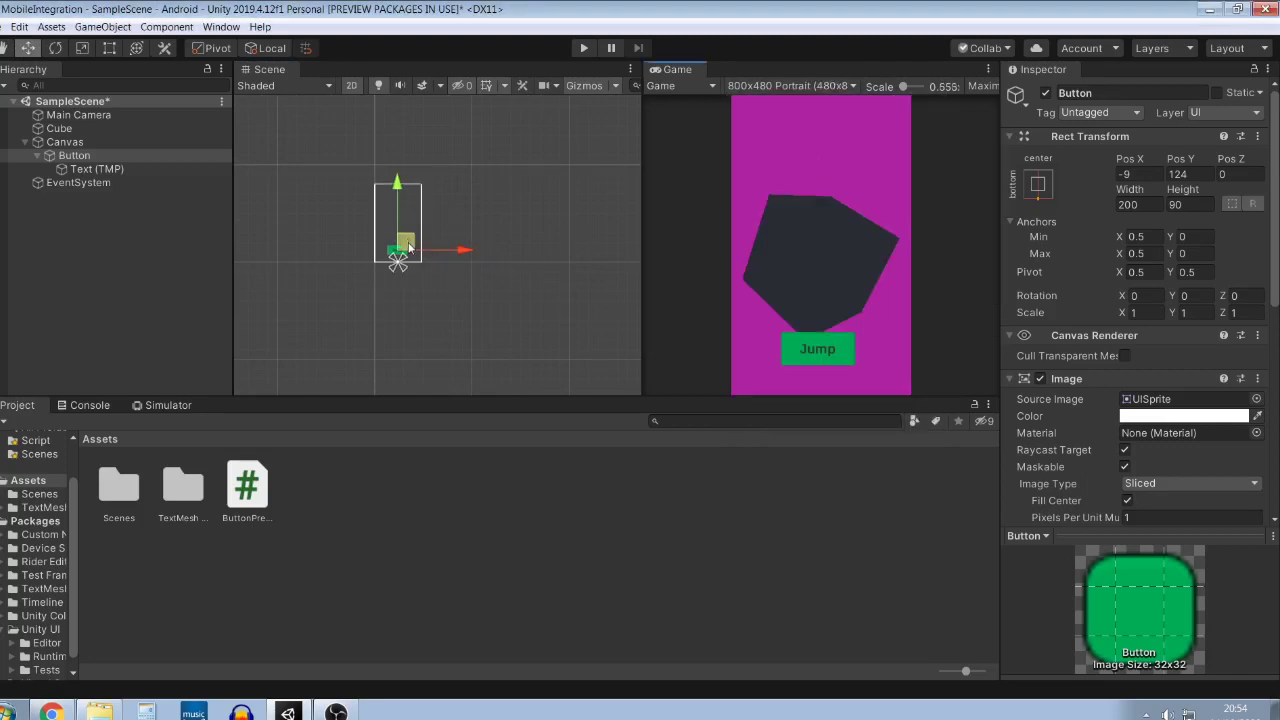
# Move the button to about X 113, Y 437, and snap its anchor, pivot and position to the canvas's bottom center.
pyautogui.moveTo(403, 243); pyautogui.dragTo(409, 216)
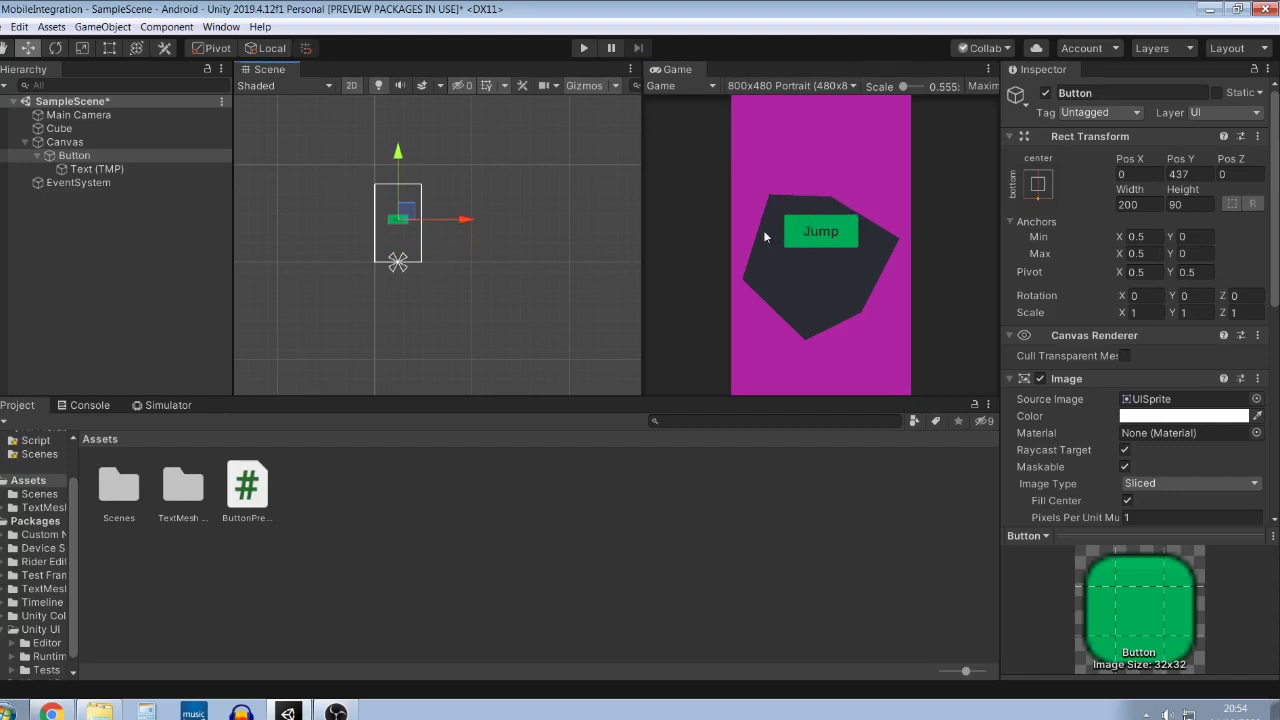
pyautogui.moveTo(463, 219); pyautogui.dragTo(474, 219)
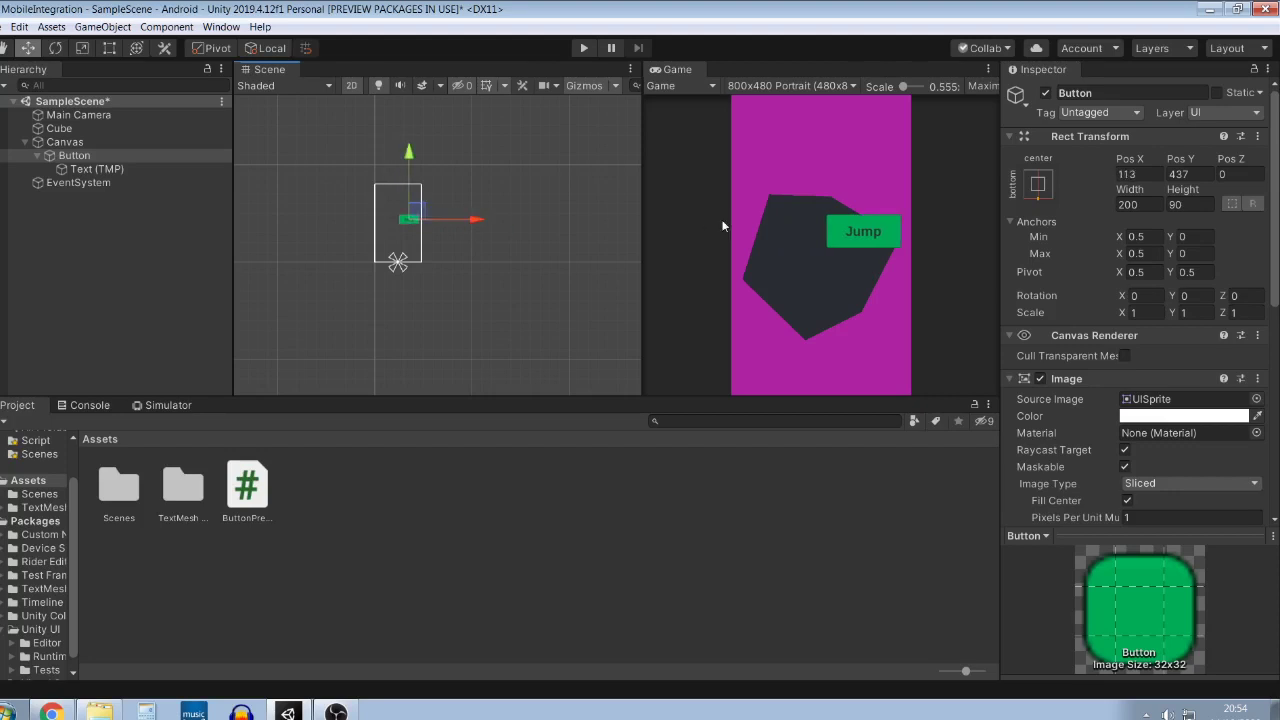
pyautogui.click(1040, 186)
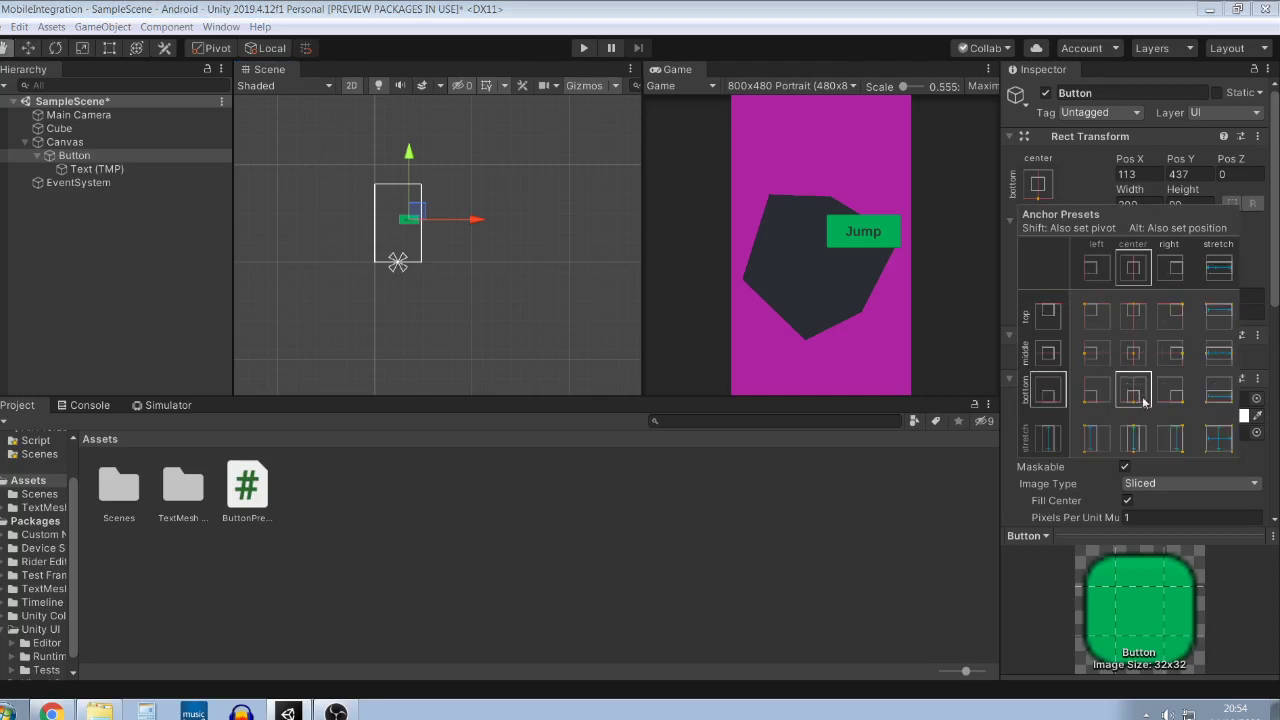
pyautogui.hotkey('alt', 'shift')
pyautogui.keyDown('alt'); pyautogui.keyDown('shift'); pyautogui.click(1138, 398); pyautogui.keyUp('shift'); pyautogui.keyUp('alt')
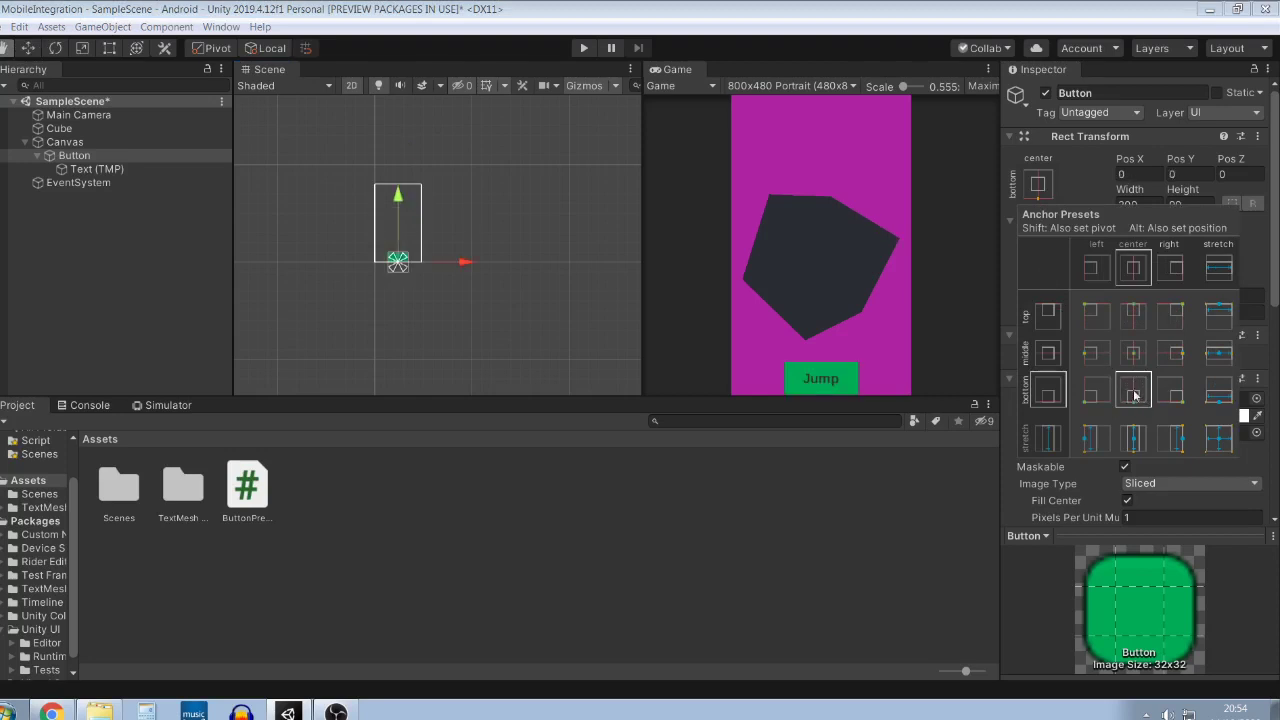
# Try the center vertical-stretch preset on the button with pivot and position included, and undo it.
pyautogui.hotkey('alt', 'shift')
pyautogui.click(1139, 444)
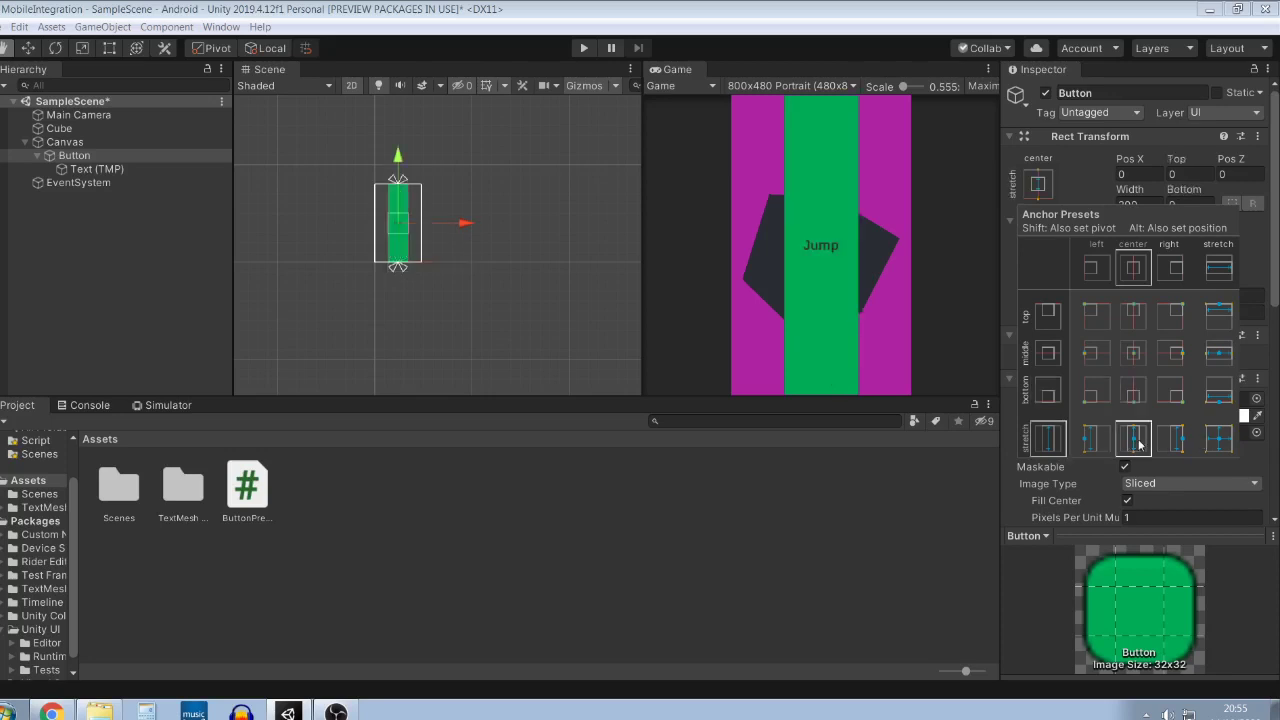
pyautogui.hotkey('ctrl', 'z')
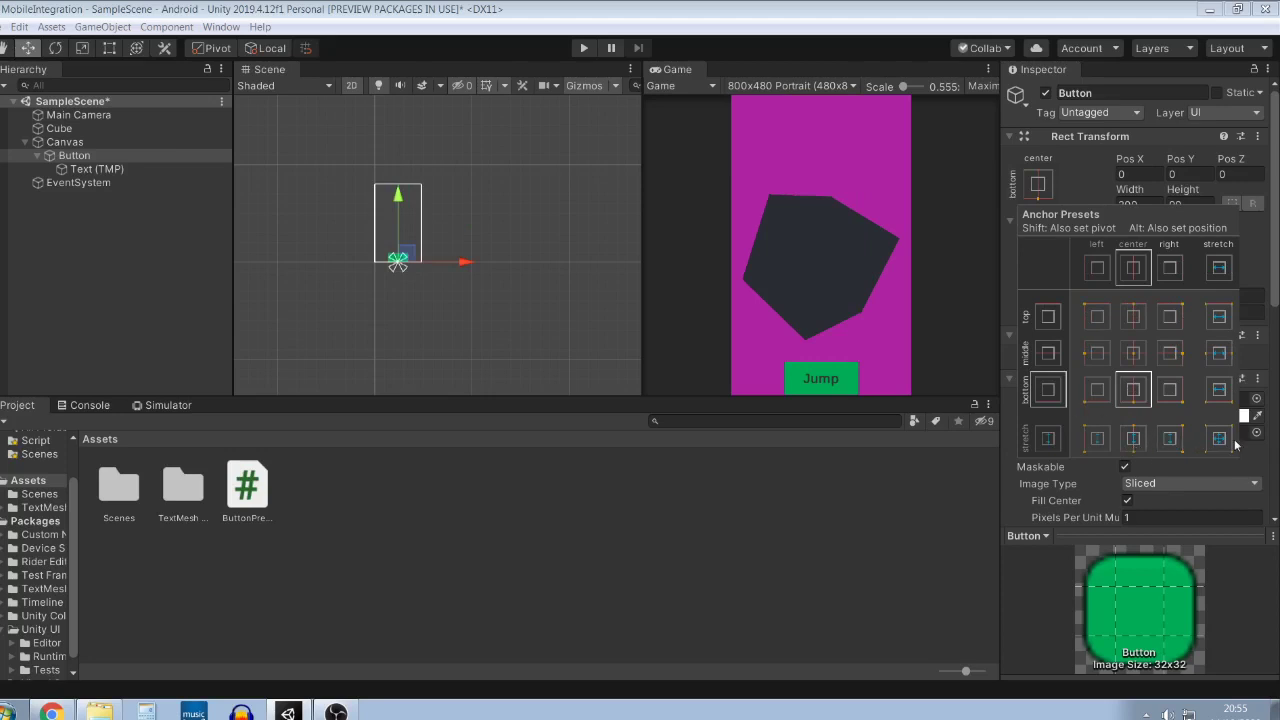
pyautogui.press('alt')
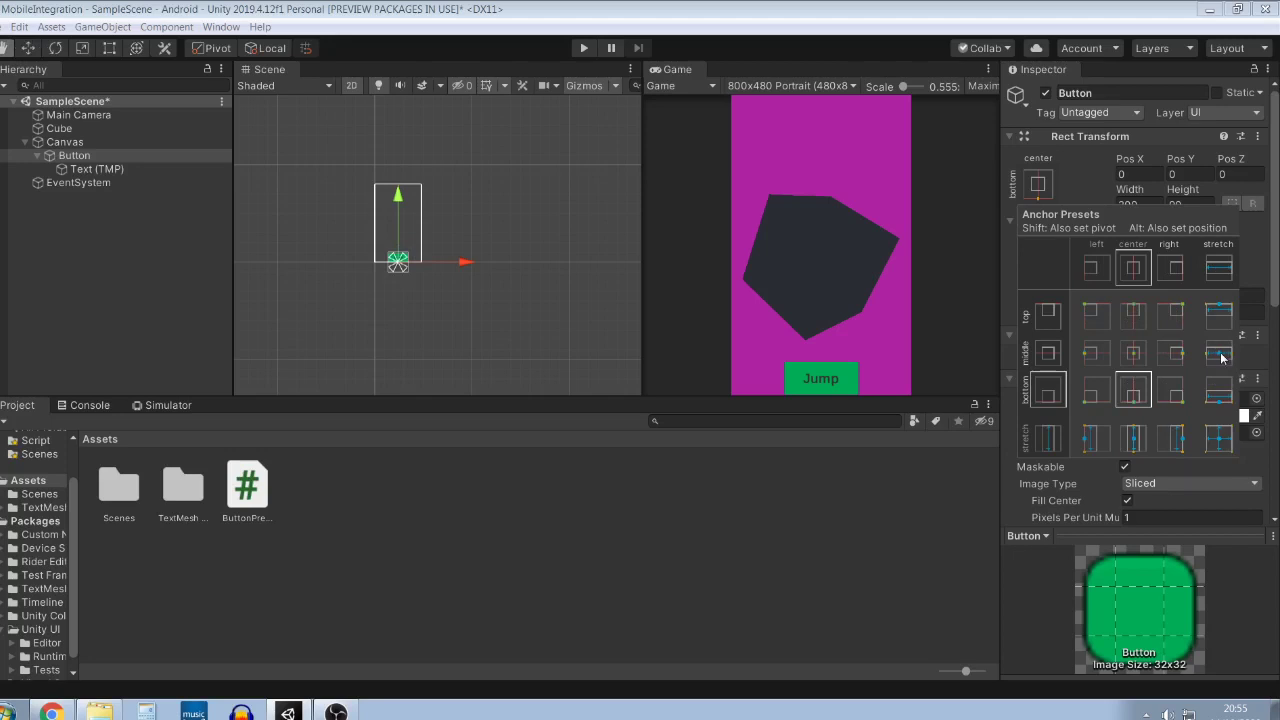
pyautogui.press('shift')
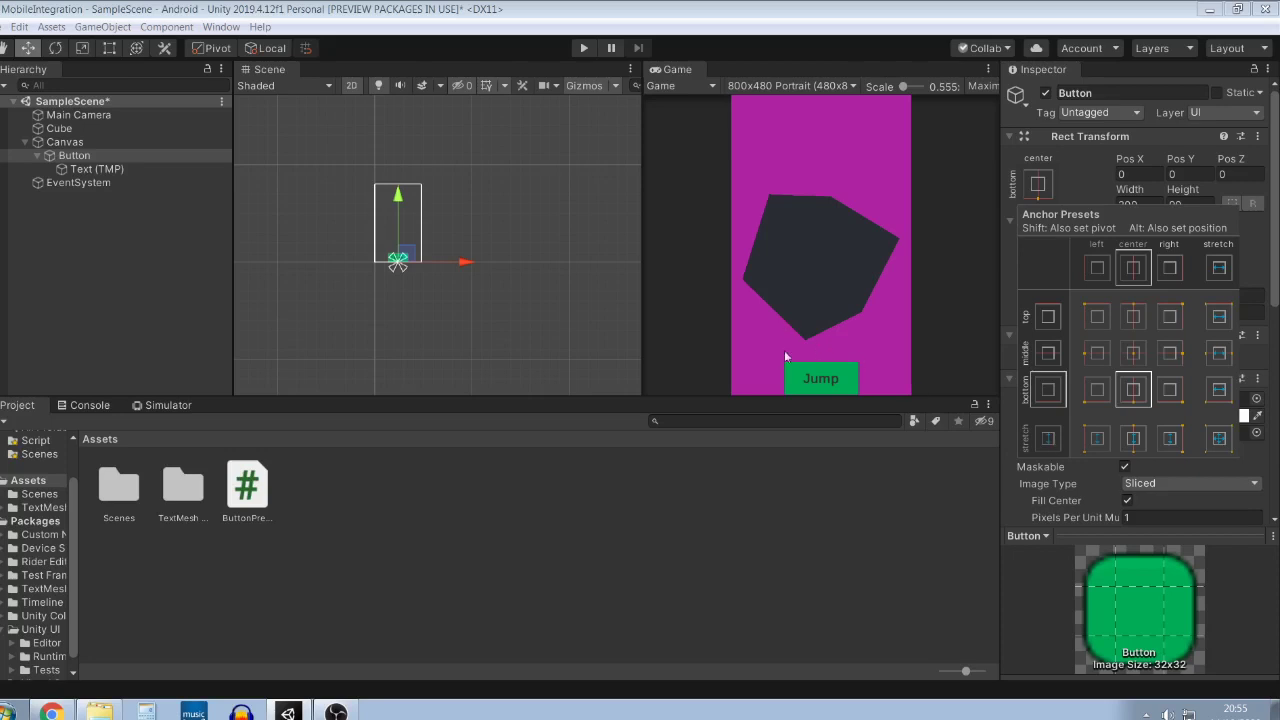
# Move the button slightly up from the canvas's bottom edge to about Pos Y 35.
pyautogui.click(402, 222)
pyautogui.moveTo(400, 222); pyautogui.dragTo(398, 225)
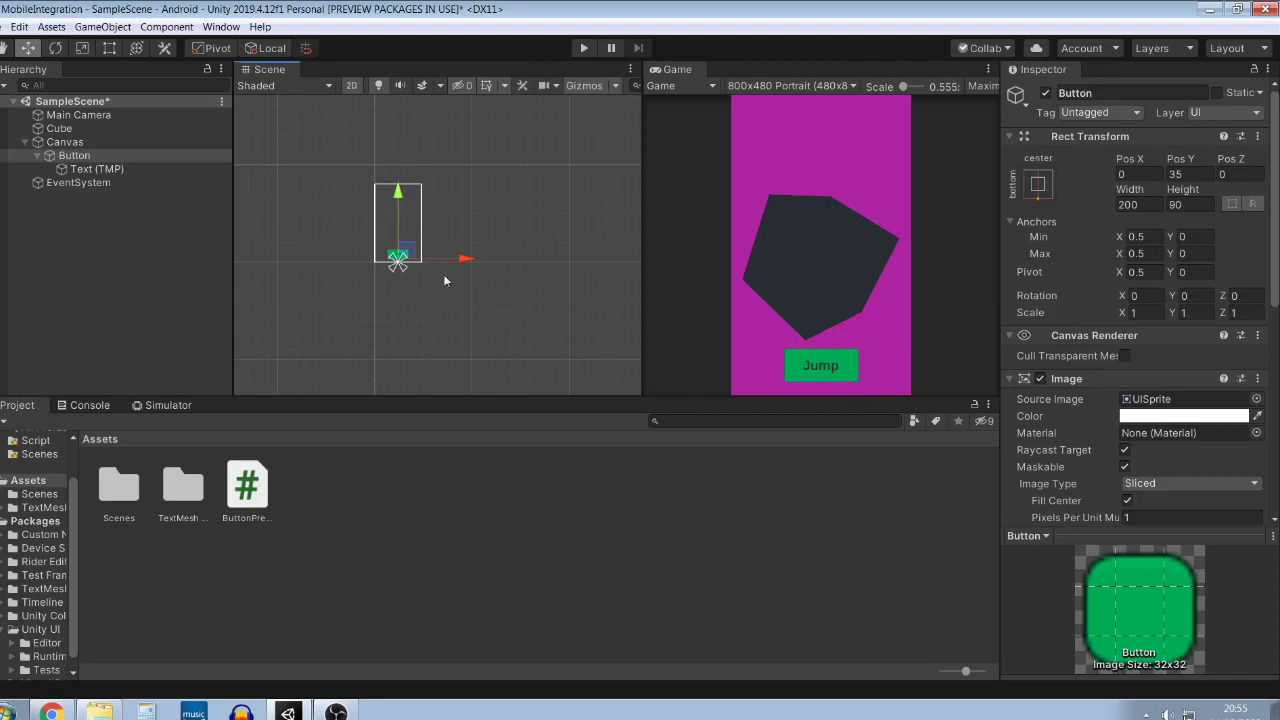
# Set the Canvas Scaler's UI Scale Mode to Scale With Screen Size and its Match value to 1 (Height).
pyautogui.click(100, 142)
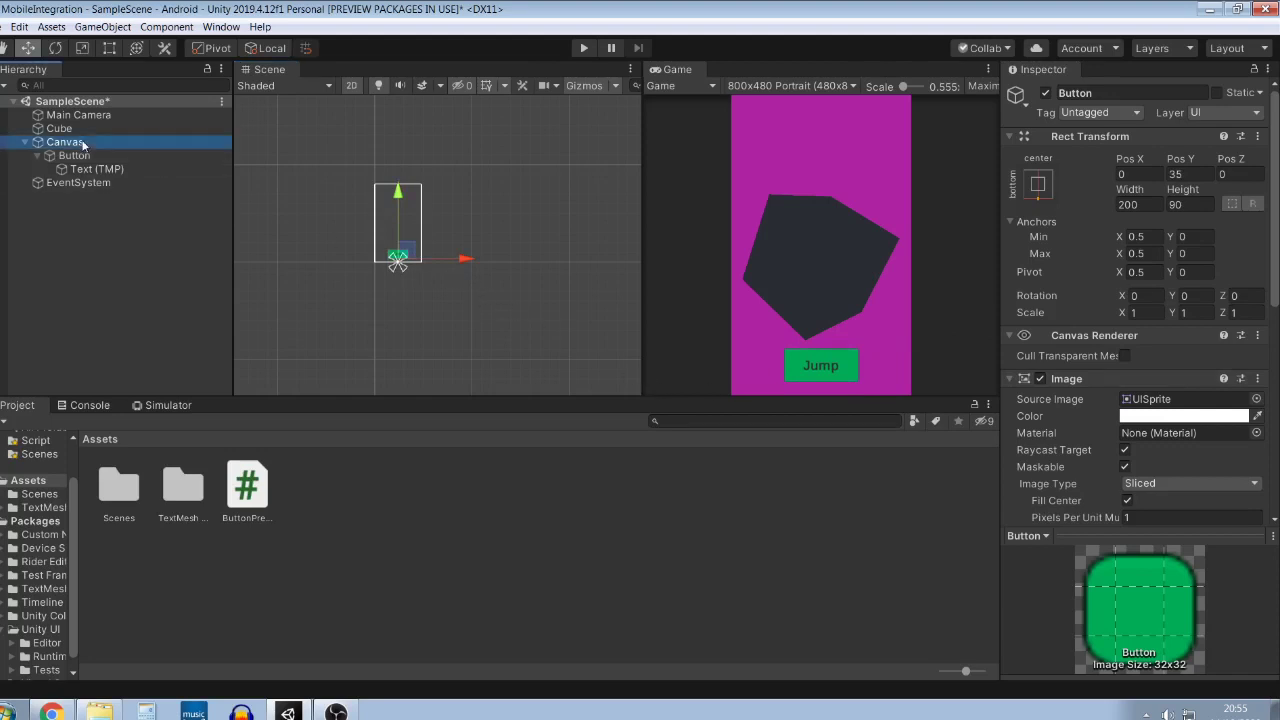
pyautogui.scroll(-2, 1115, 487)
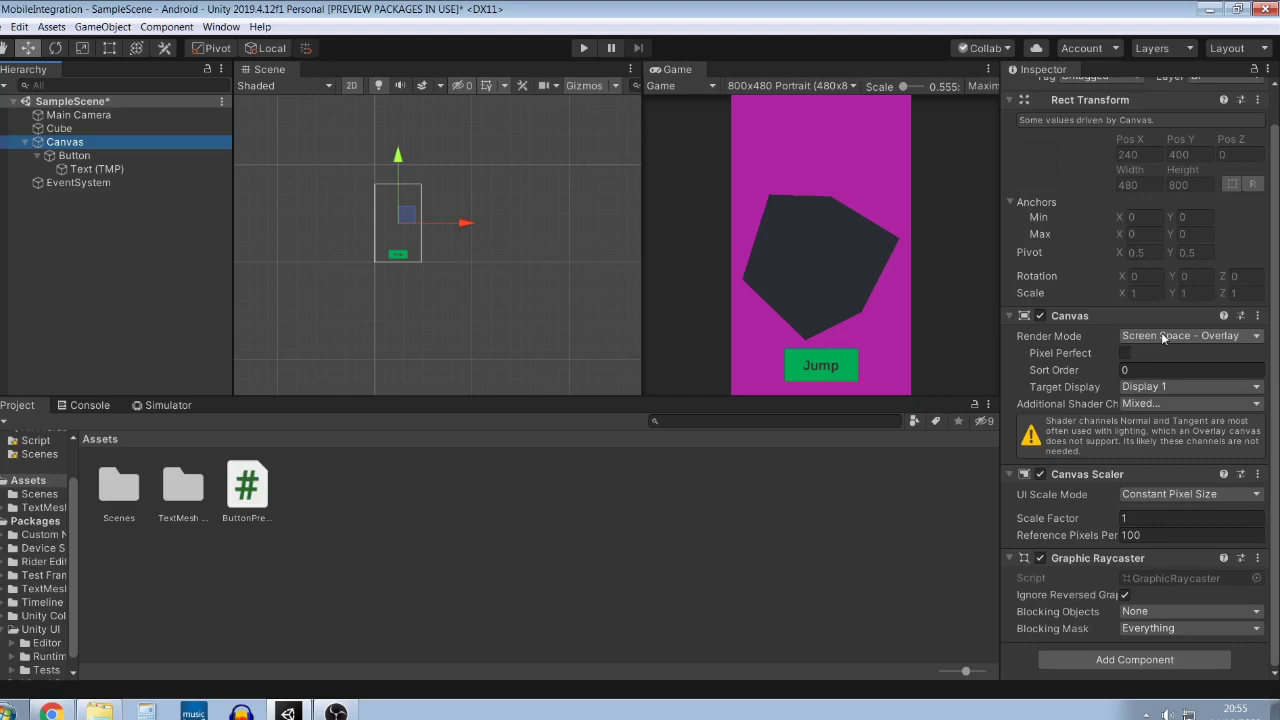
pyautogui.click(1169, 496)
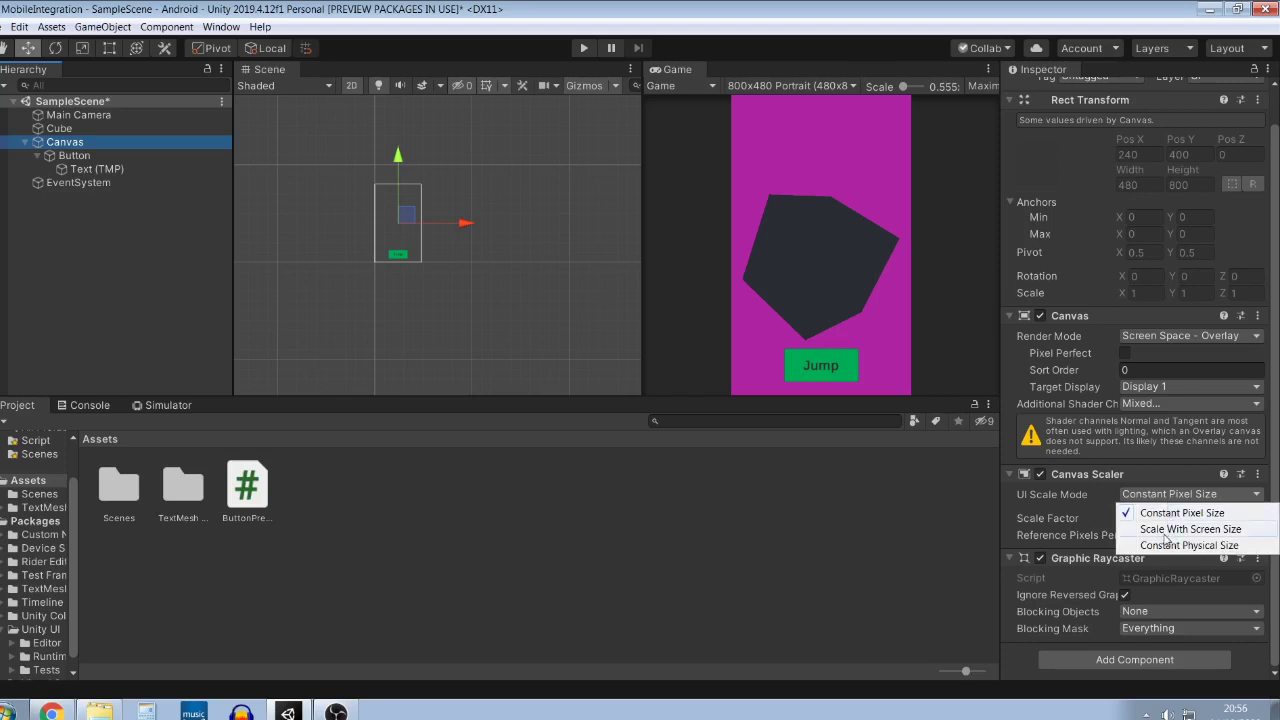
pyautogui.click(1165, 537)
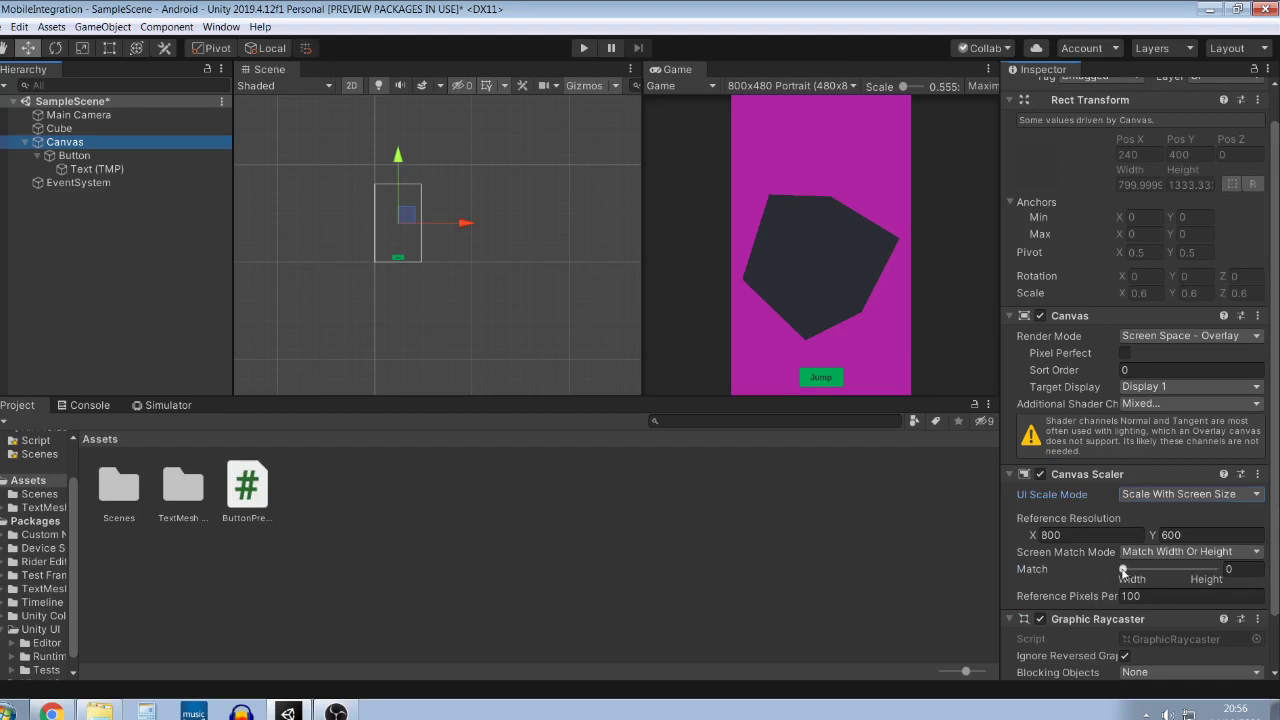
pyautogui.moveTo(1122, 570); pyautogui.dragTo(1252, 570)
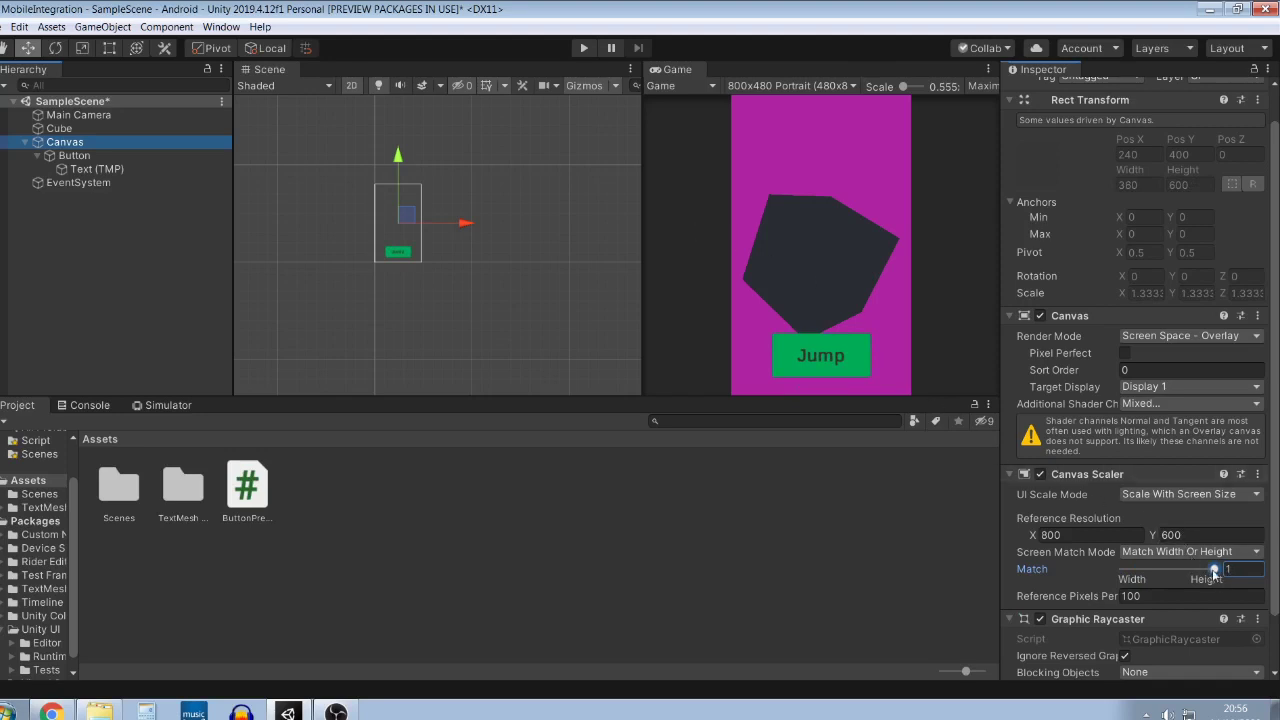
pyautogui.moveTo(1213, 571)
pyautogui.mouseDown()
pyautogui.moveTo(1110, 573)
pyautogui.moveTo(1237, 572)
pyautogui.mouseUp()
# Preview the game at 1920x1080 Portrait, and set the Game view's resolution to Free Aspect.
pyautogui.click(812, 88)
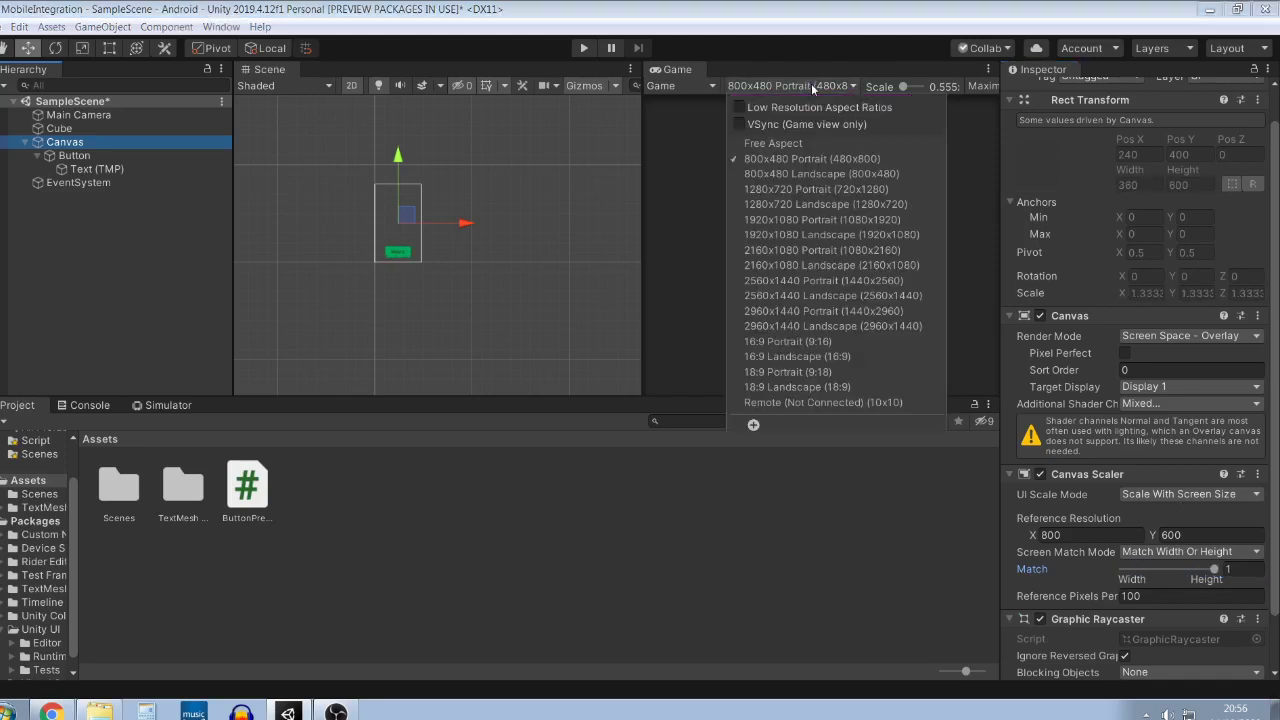
pyautogui.click(812, 220)
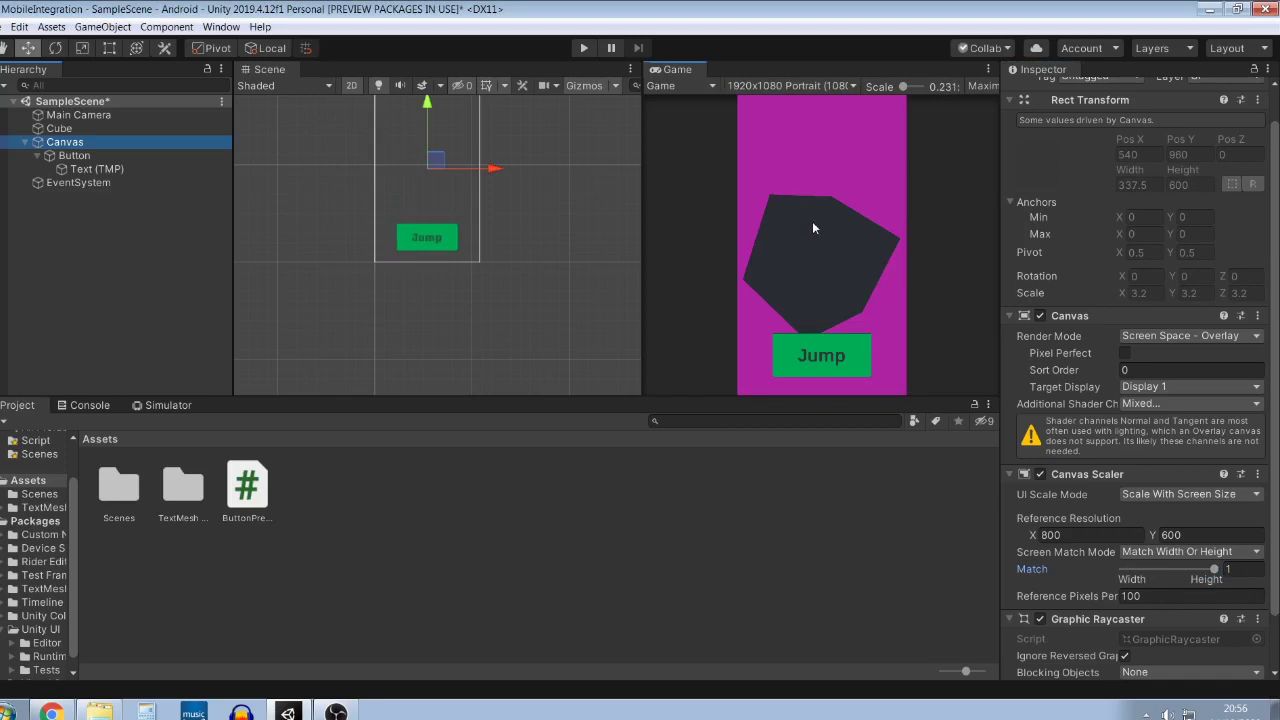
pyautogui.click(842, 88)
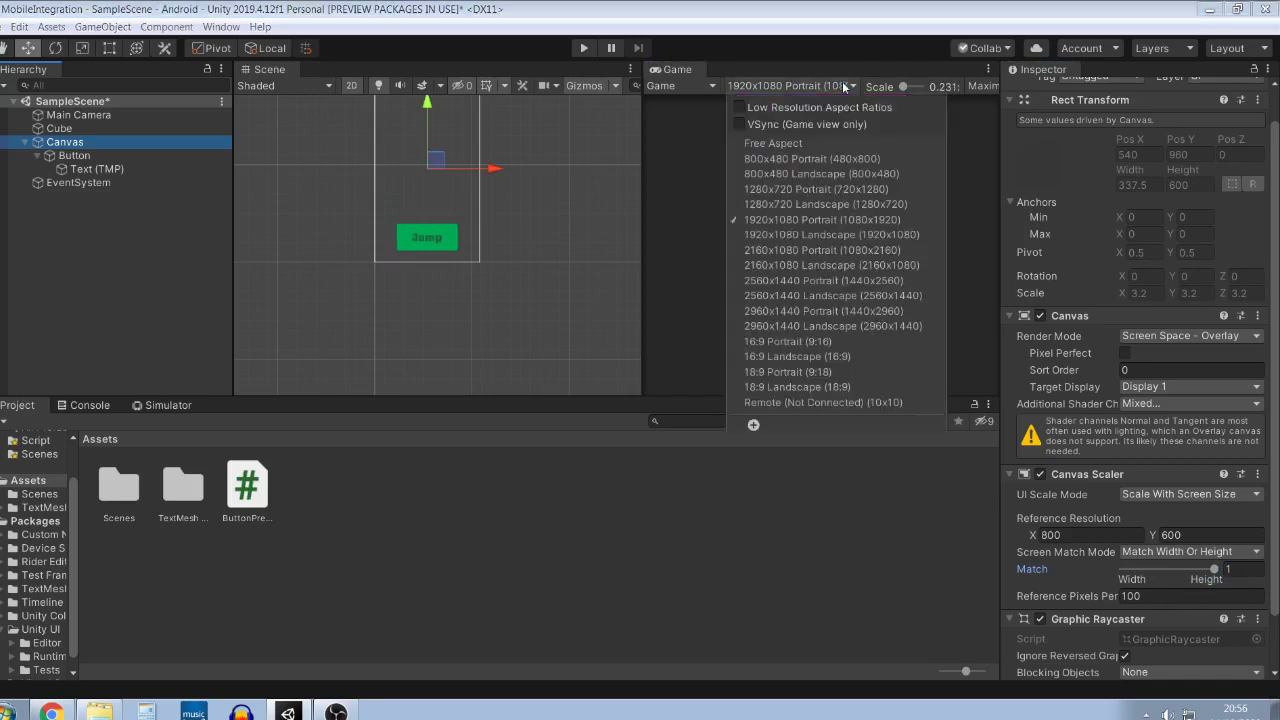
pyautogui.click(822, 156)
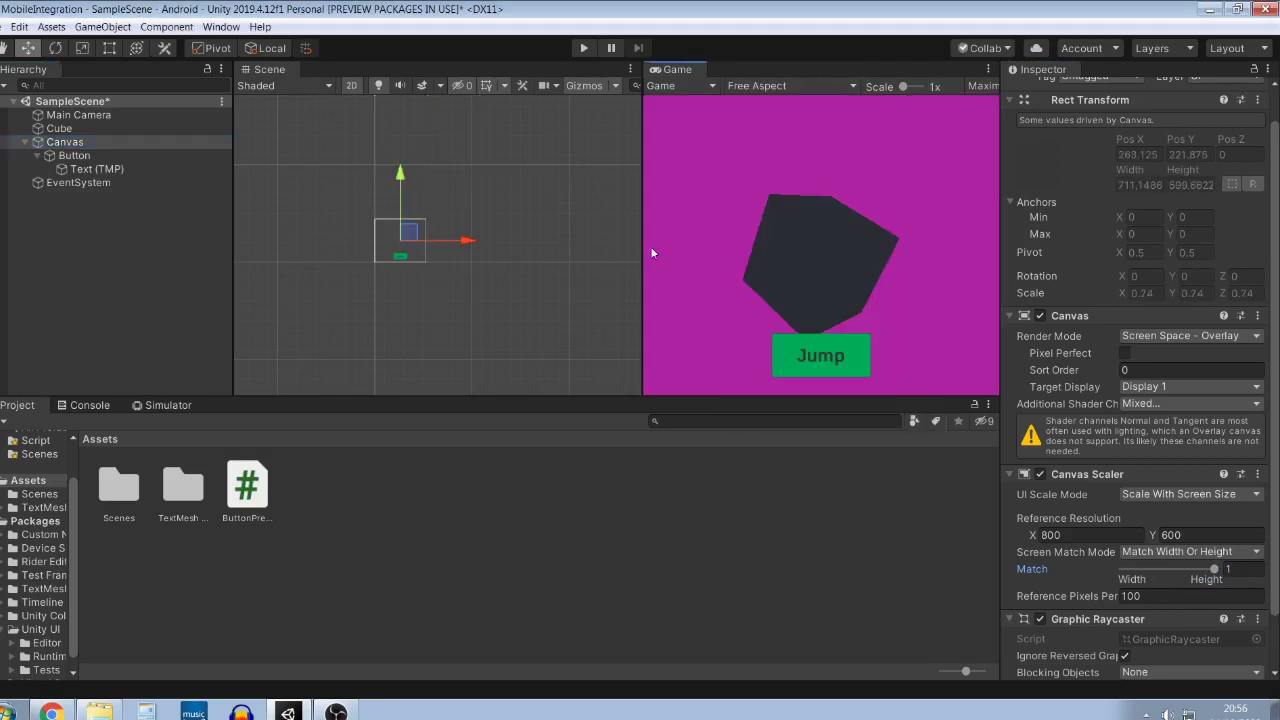
# Resize the Game view to several widths and heights to check how the Jump button scales with height matching.
pyautogui.moveTo(643, 245); pyautogui.dragTo(681, 246)
pyautogui.moveTo(777, 398); pyautogui.dragTo(761, 509)
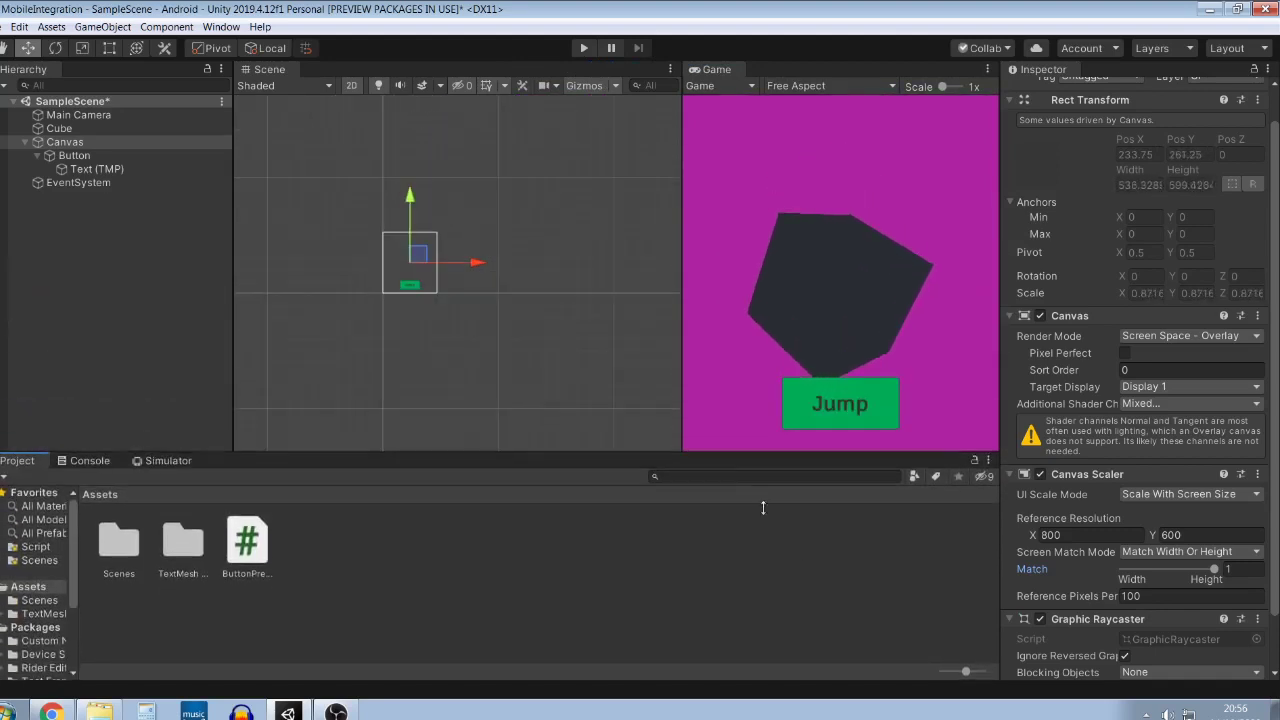
pyautogui.moveTo(680, 330); pyautogui.dragTo(719, 310)
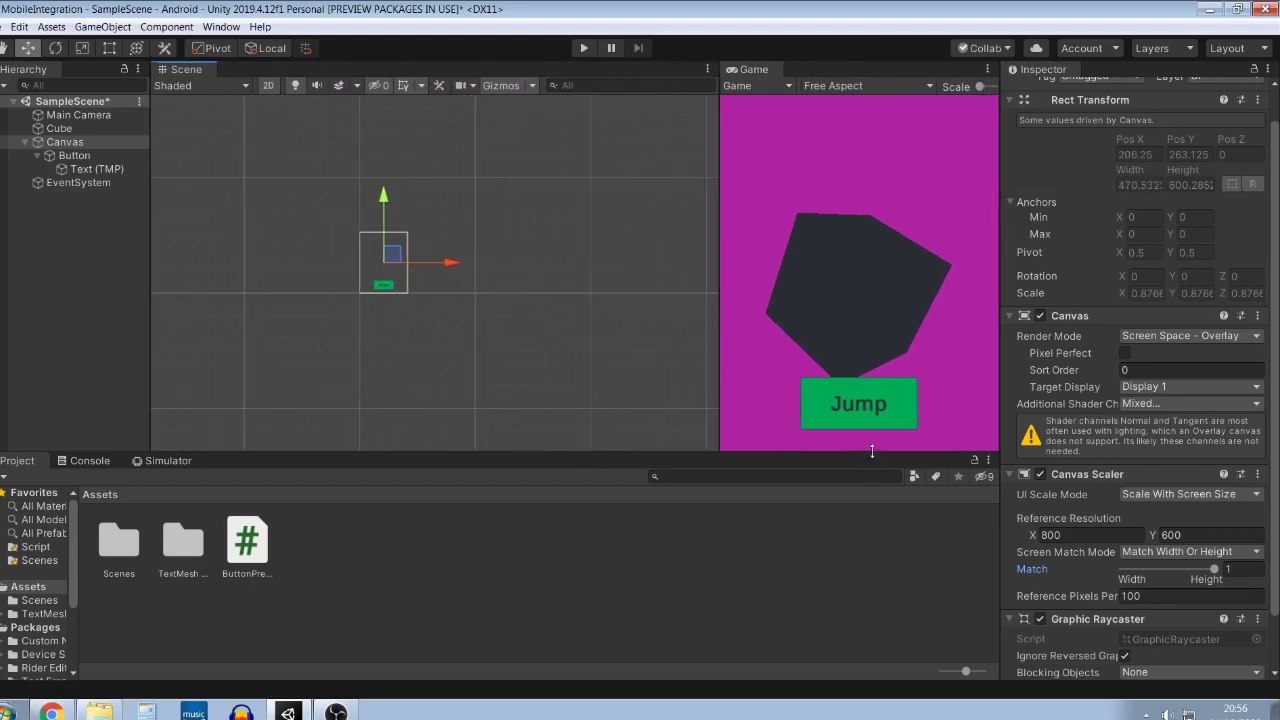
pyautogui.moveTo(871, 310); pyautogui.dragTo(851, 452)
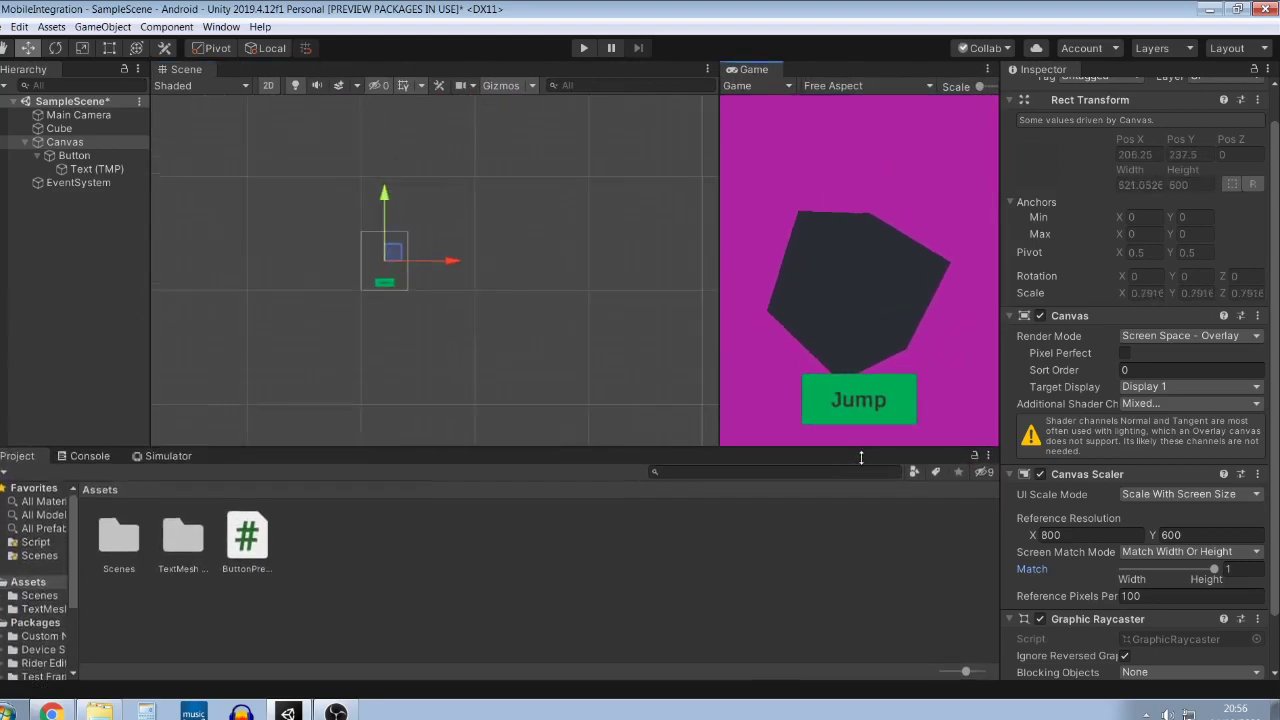
pyautogui.moveTo(720, 368); pyautogui.dragTo(777, 390)
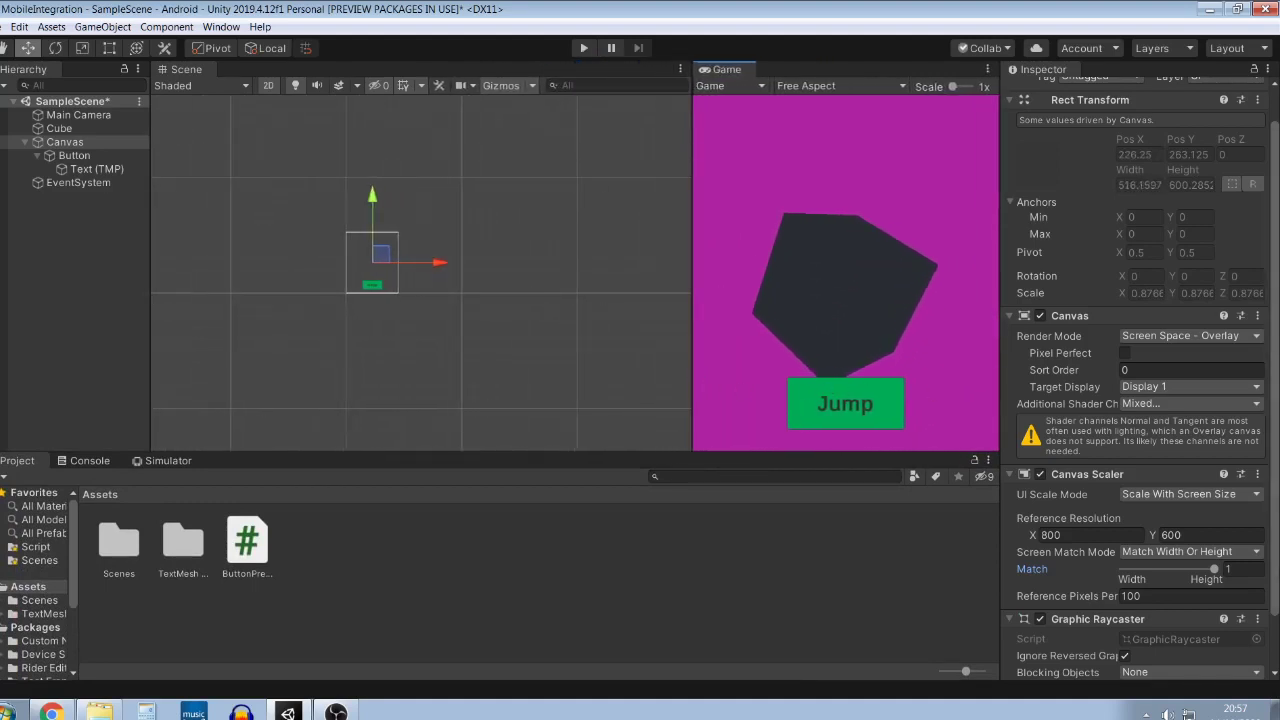
# Try a Canvas Scaler Match value of 0 (Width) at narrower and wider Game view sizes, and restore Match to 1 (Height).
pyautogui.moveTo(1218, 573); pyautogui.dragTo(1102, 577)
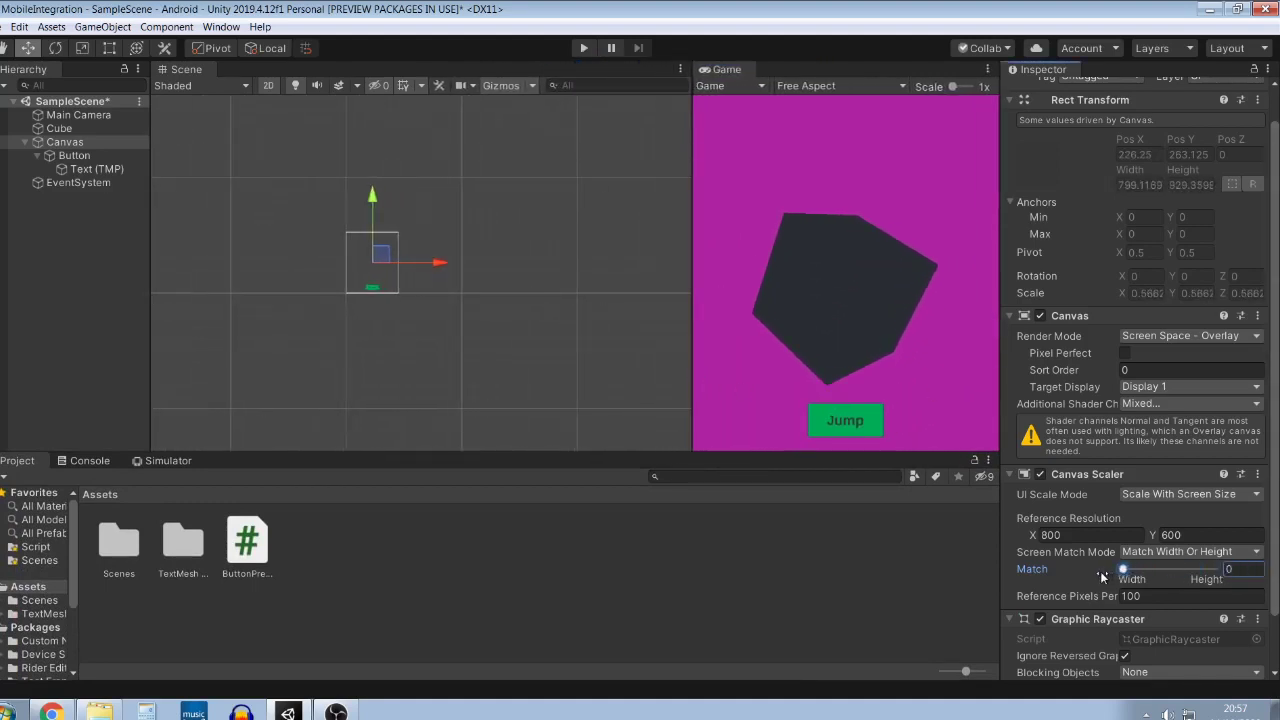
pyautogui.moveTo(691, 332); pyautogui.dragTo(810, 368)
pyautogui.moveTo(868, 453); pyautogui.dragTo(834, 453)
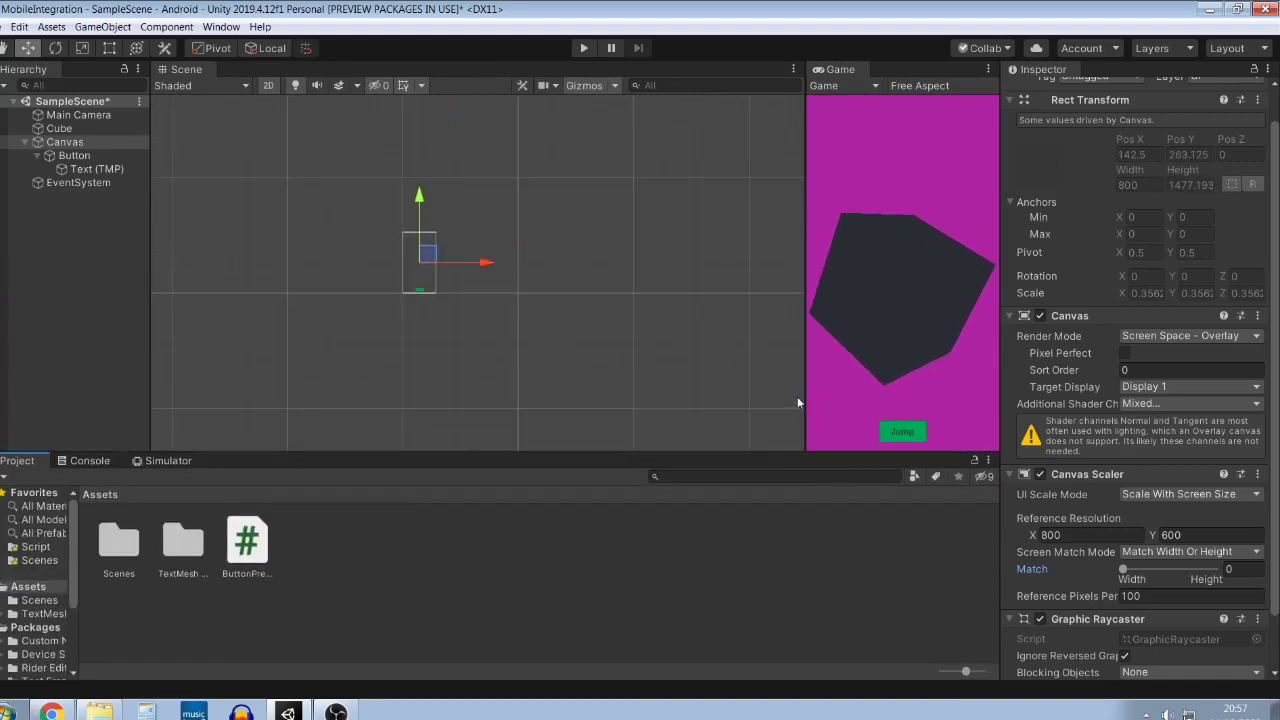
pyautogui.moveTo(803, 402); pyautogui.dragTo(651, 402)
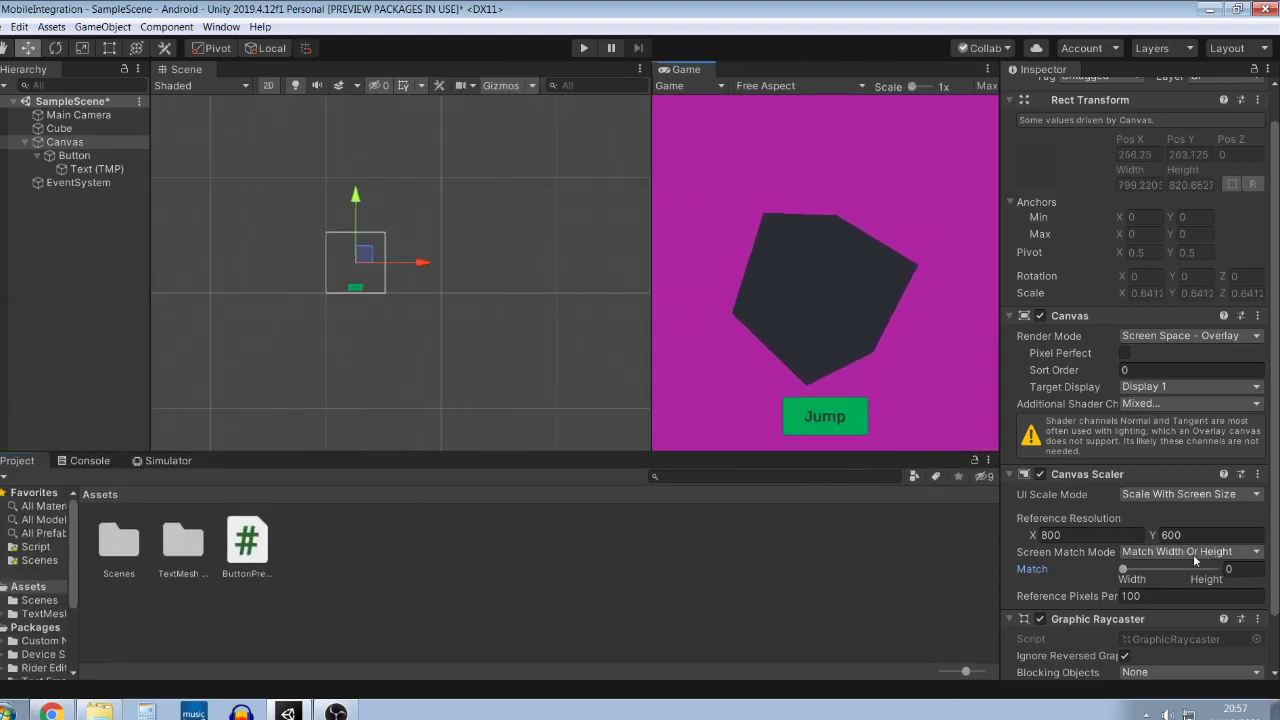
pyautogui.moveTo(1123, 571); pyautogui.dragTo(1216, 570)
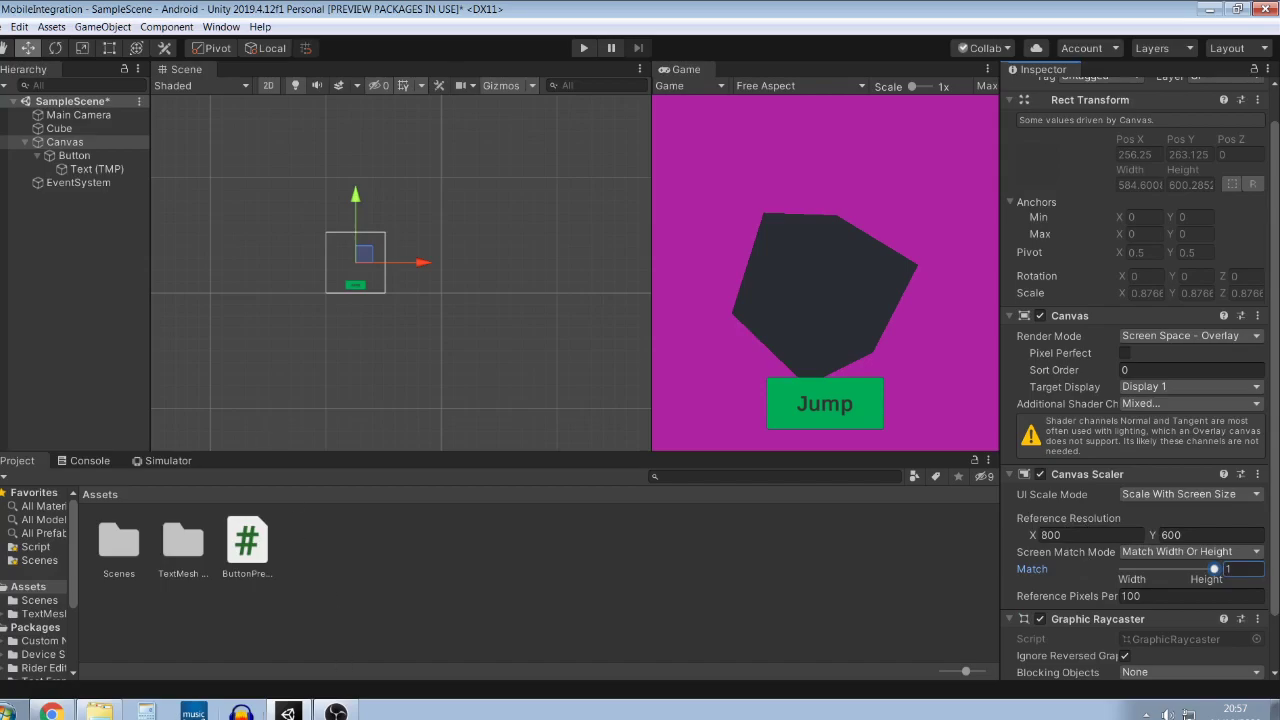
# Switch to the Getting Mobile 2020 presentation in Google Slides and present the "Advanced setup for button" slide full screen.
pyautogui.click(40, 712)
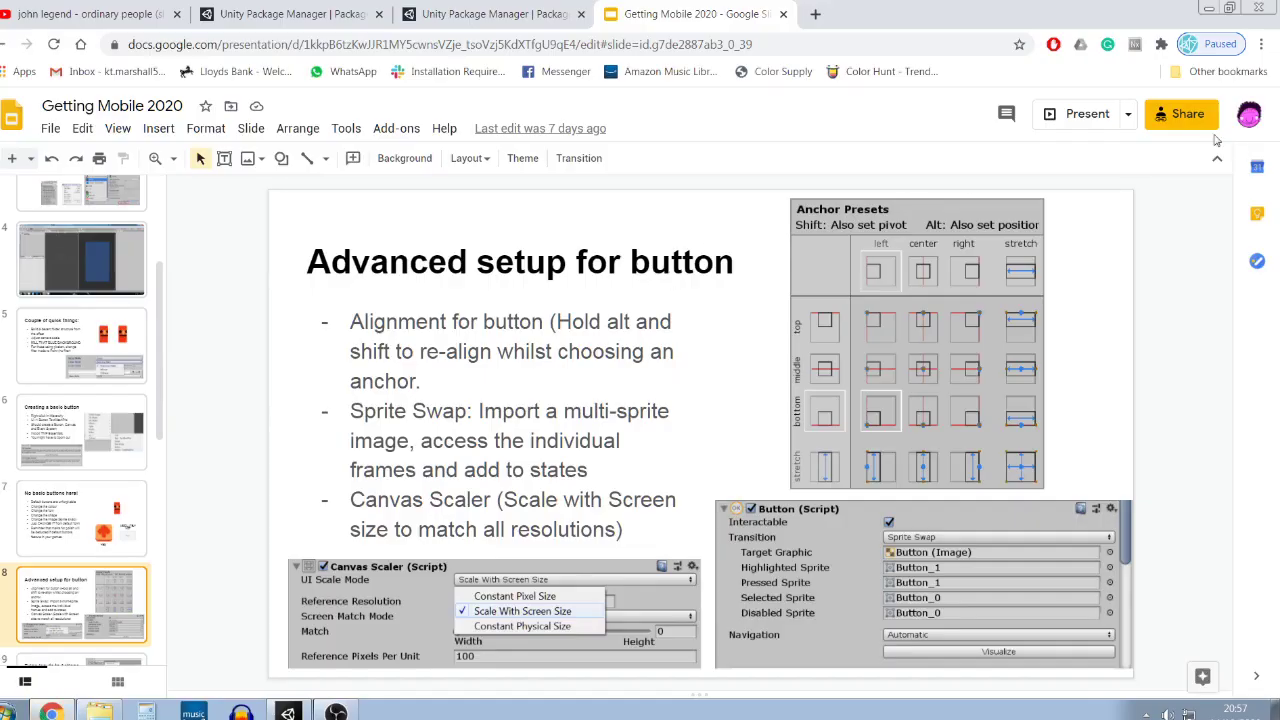
pyautogui.click(1086, 114)
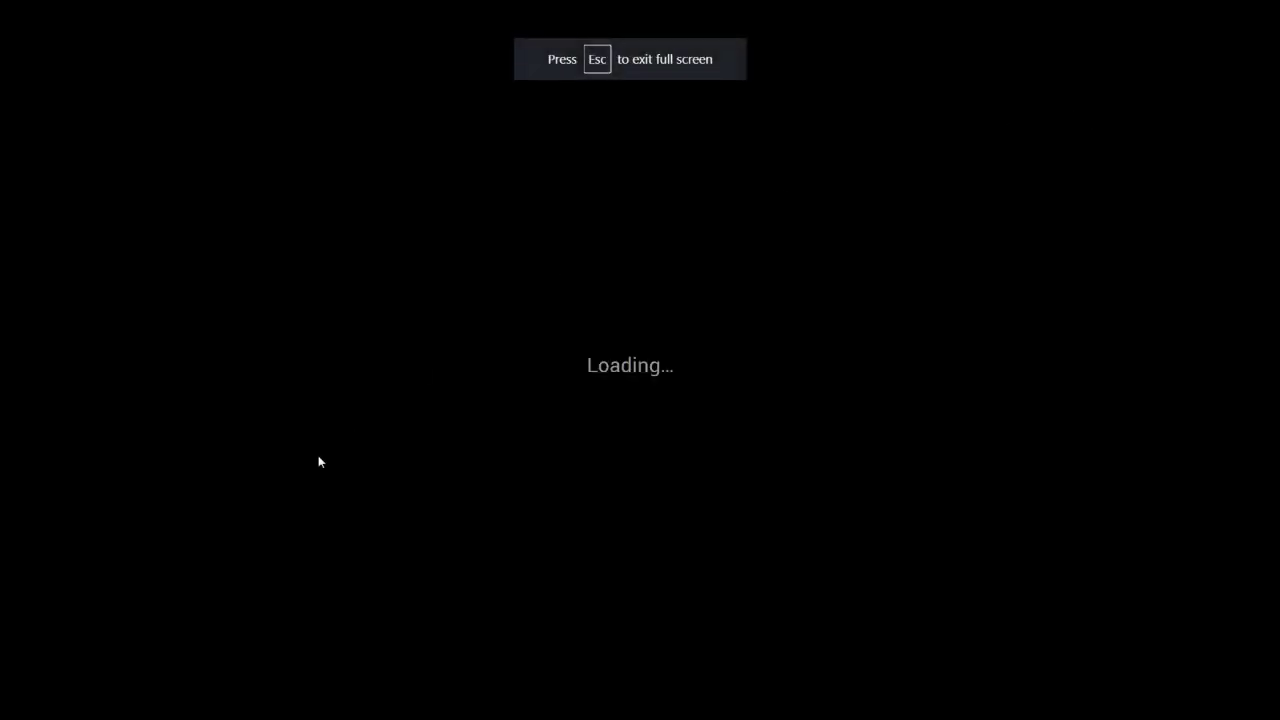